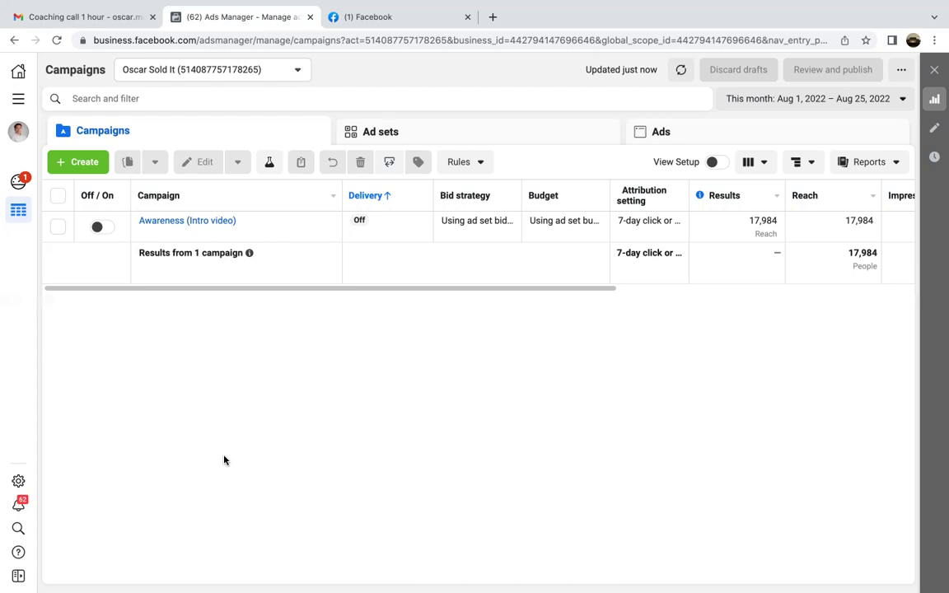
# Start a new campaign from the Campaigns tab using the green Create button
pyautogui.click(73, 163)
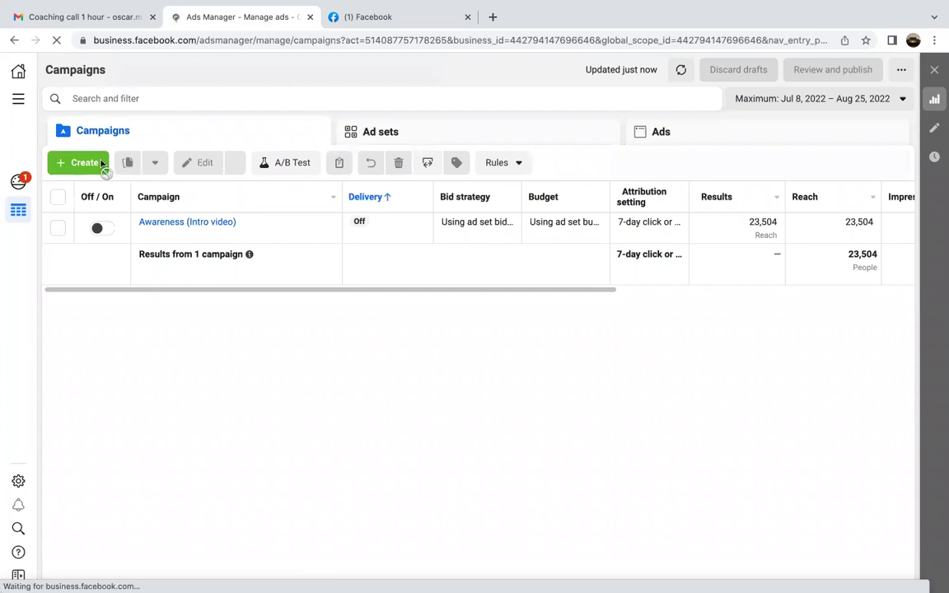
pyautogui.click(102, 164)
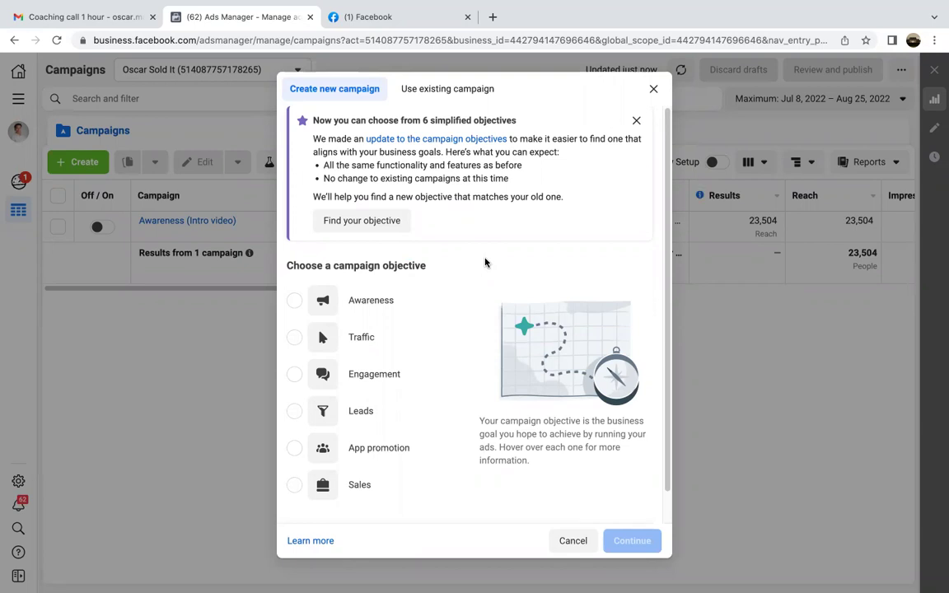
# Choose Awareness as the campaign objective and continue to the draft campaign editor
pyautogui.click(294, 301)
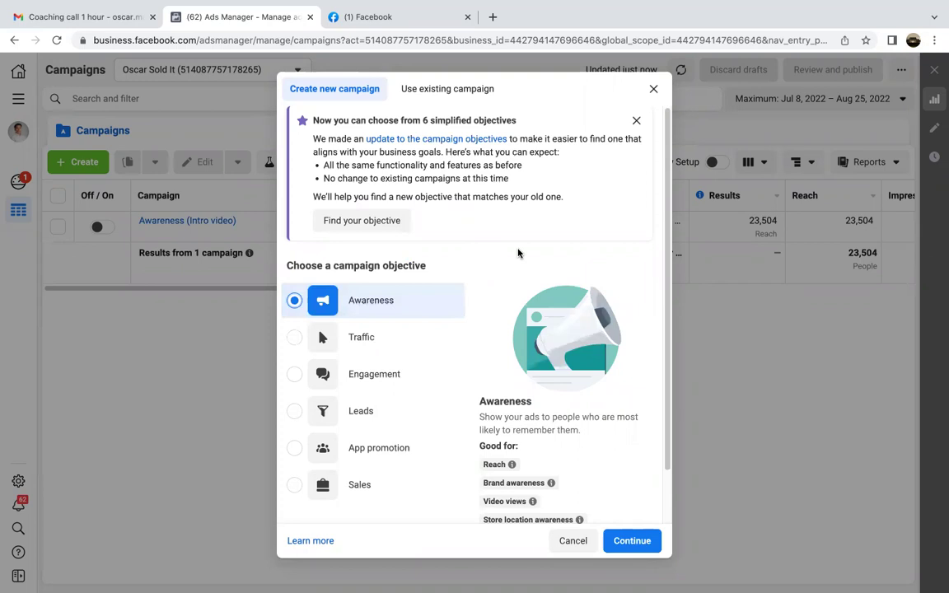
pyautogui.click(626, 540)
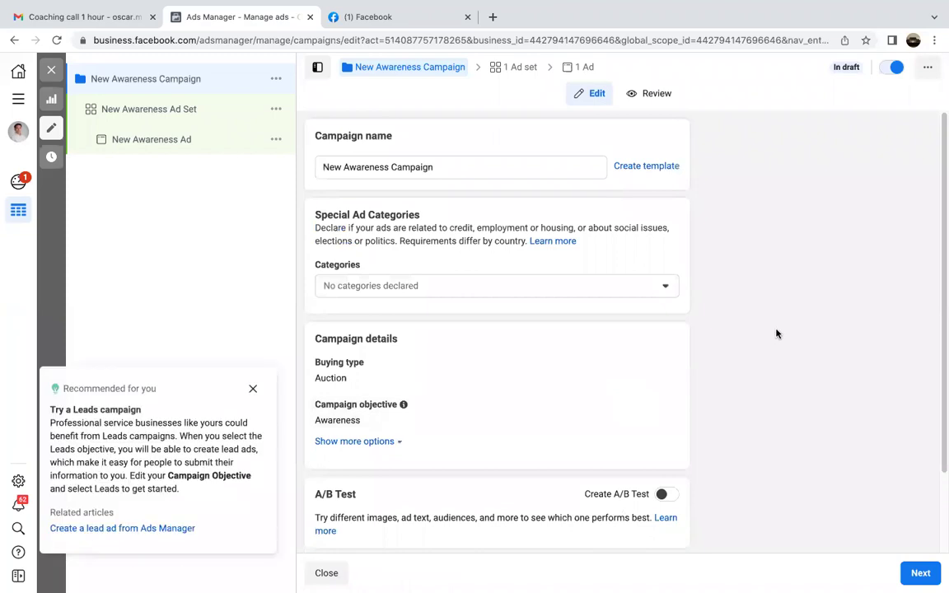
# Dismiss the Leads recommendation, declare Housing as the special ad category, and move to the ad set
pyautogui.click(253, 388)
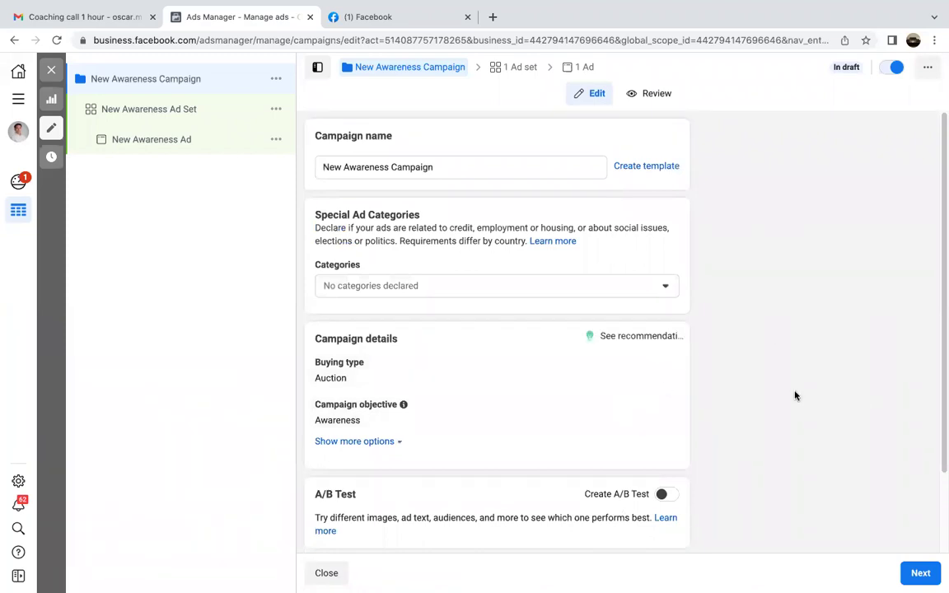
pyautogui.click(464, 290)
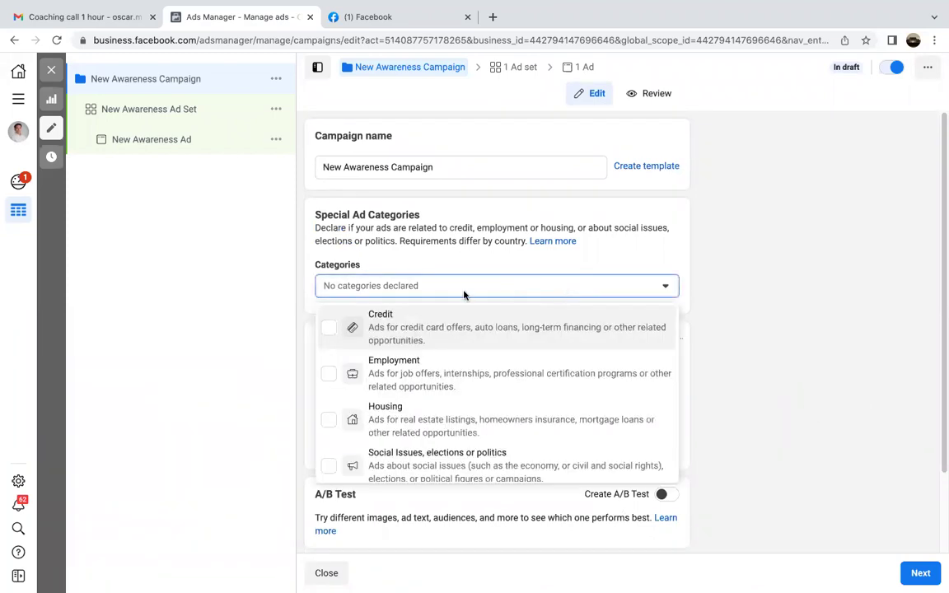
pyautogui.click(382, 425)
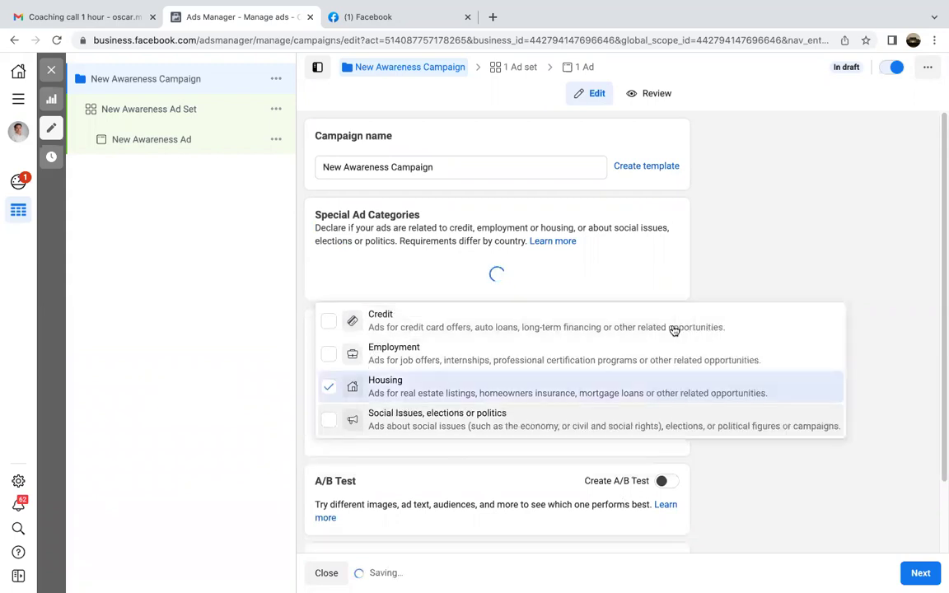
pyautogui.click(798, 292)
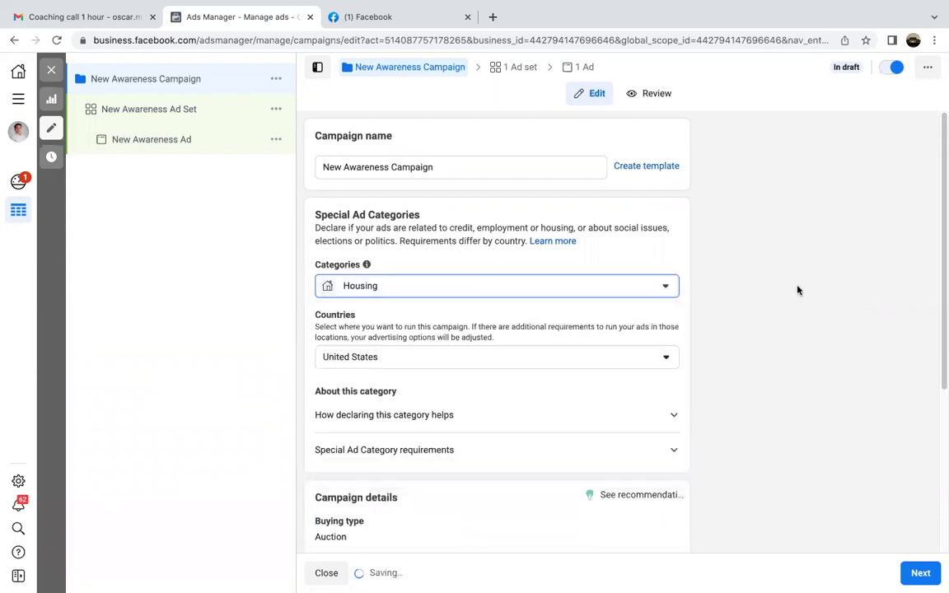
pyautogui.click(906, 567)
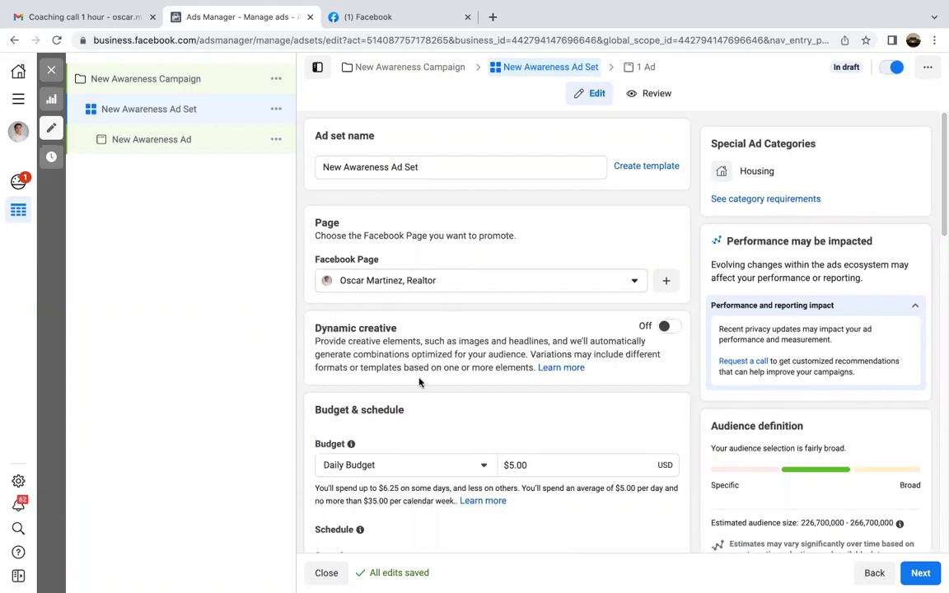
# Raise the ad set's daily budget from $5.00 to $10.00 and dismiss the help tip
pyautogui.click(578, 466)
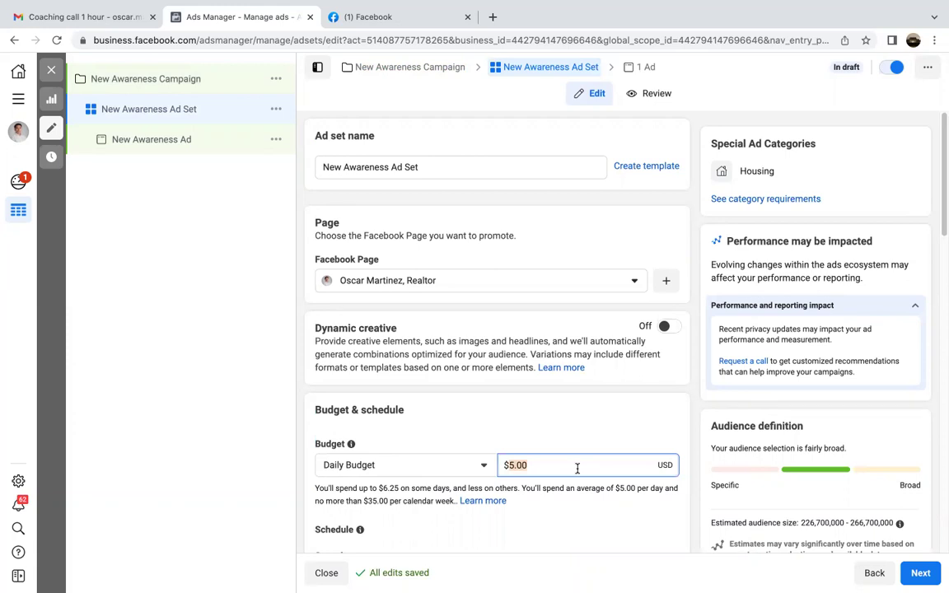
pyautogui.write('10')
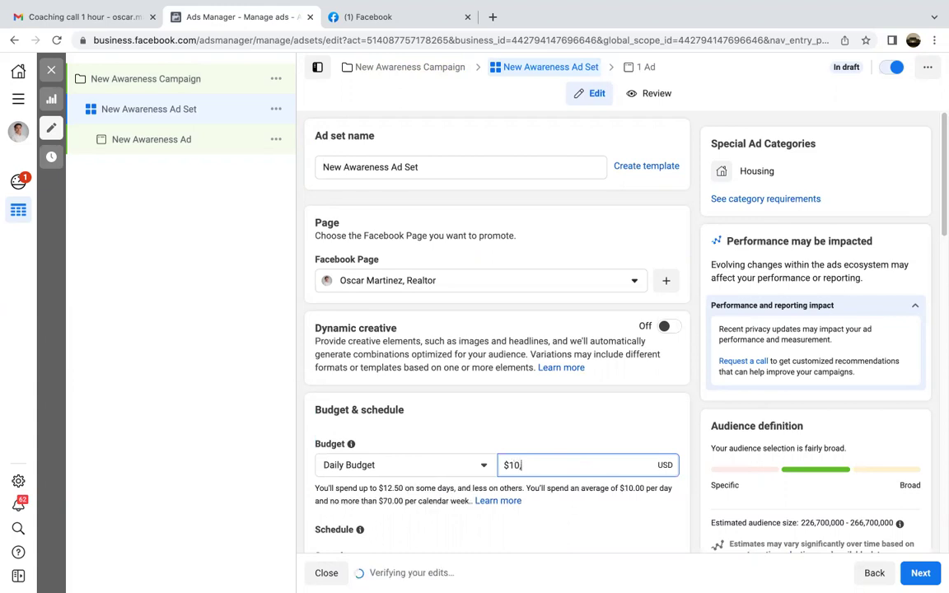
pyautogui.write('.00')
pyautogui.click(532, 406)
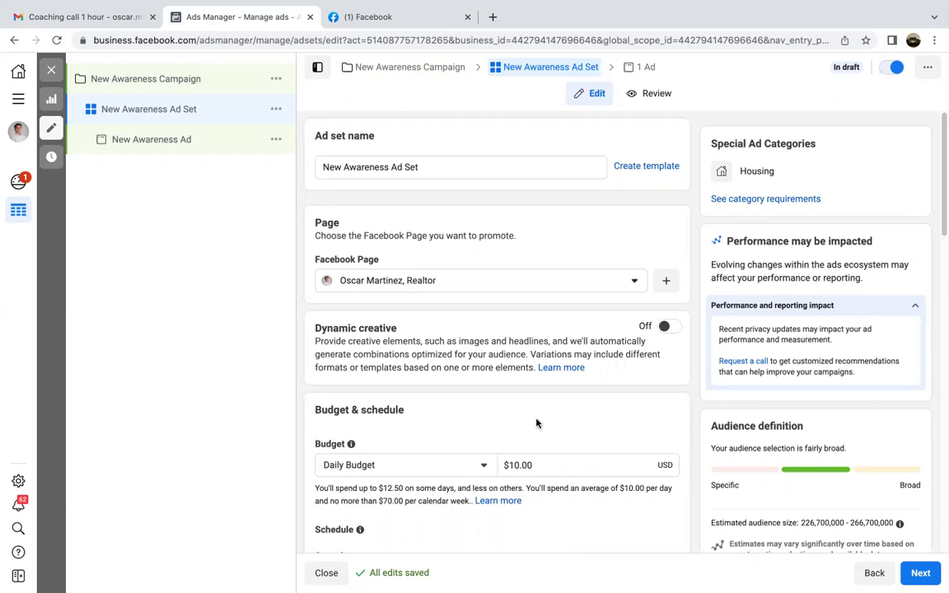
pyautogui.scroll(-1, 596, 512)
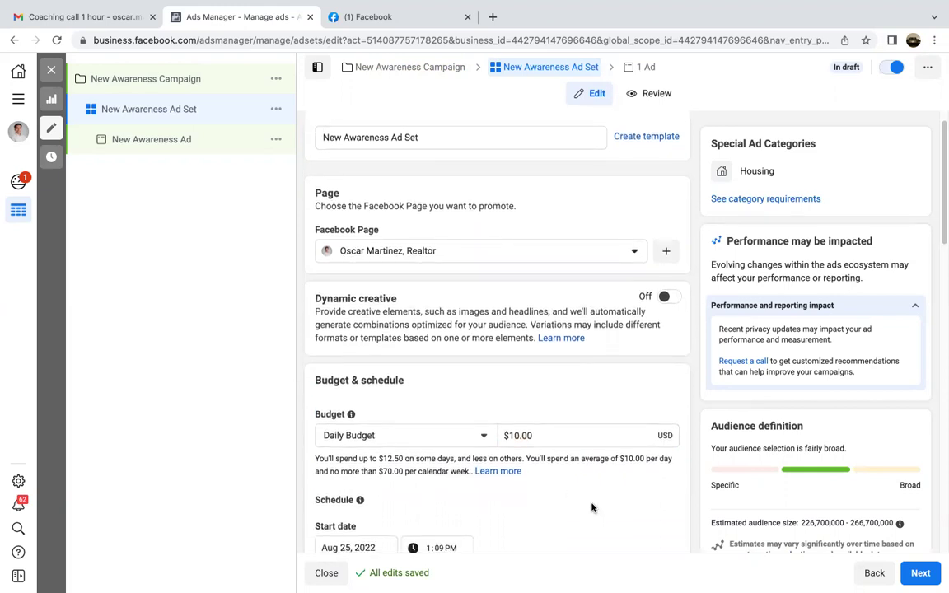
pyautogui.scroll(-5, 591, 506)
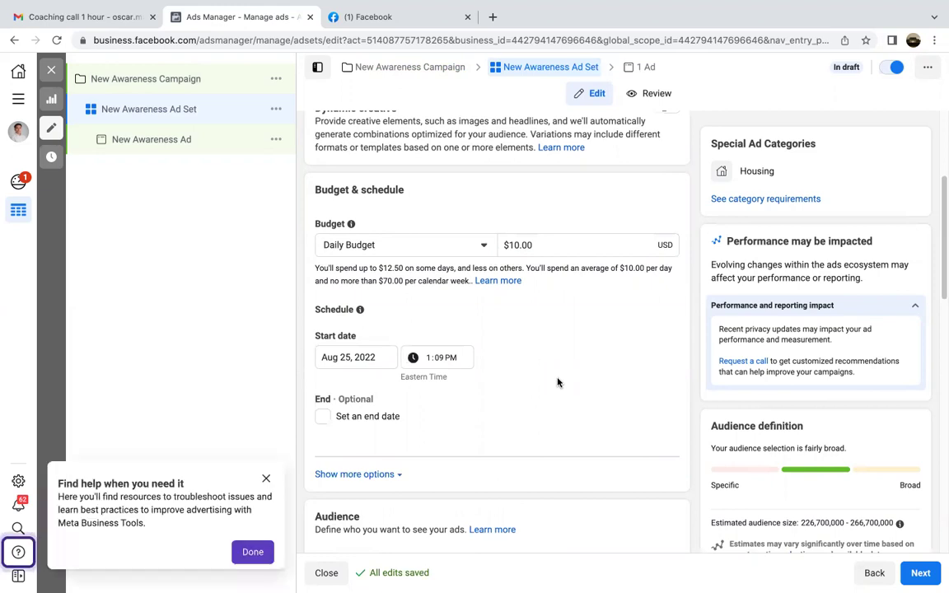
pyautogui.click(266, 479)
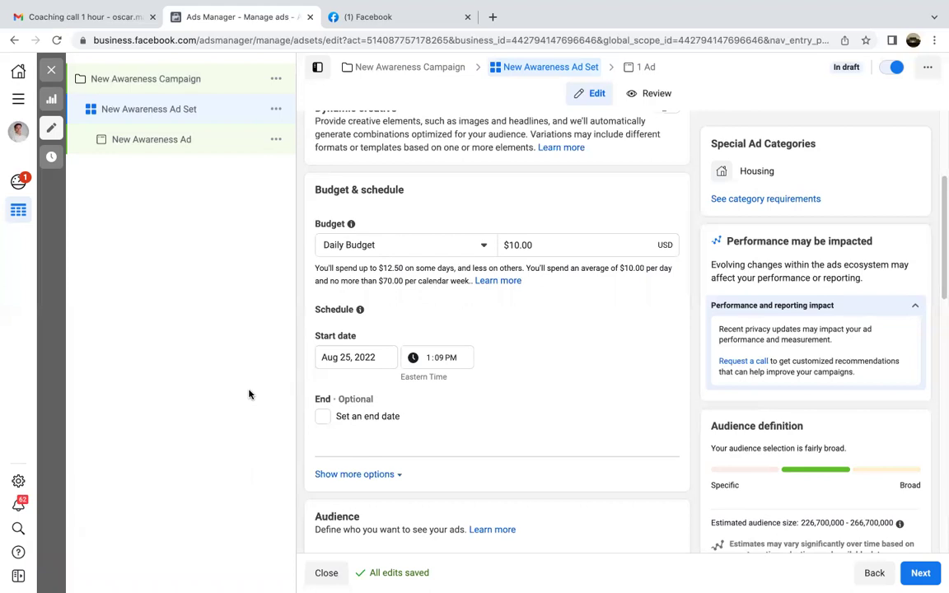
# Set the ad set to start Aug 26, 2022 at 6:00 AM
pyautogui.click(344, 357)
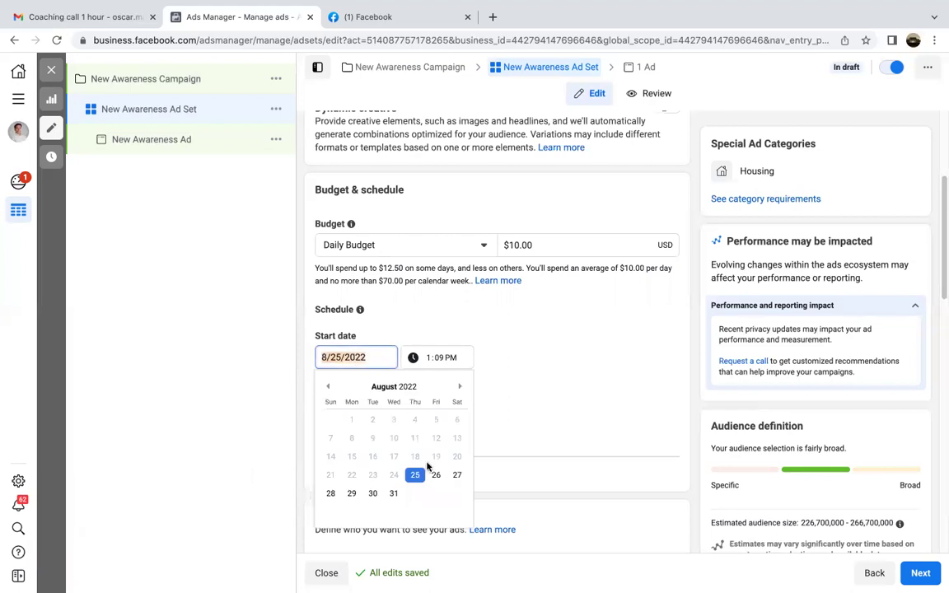
pyautogui.click(436, 475)
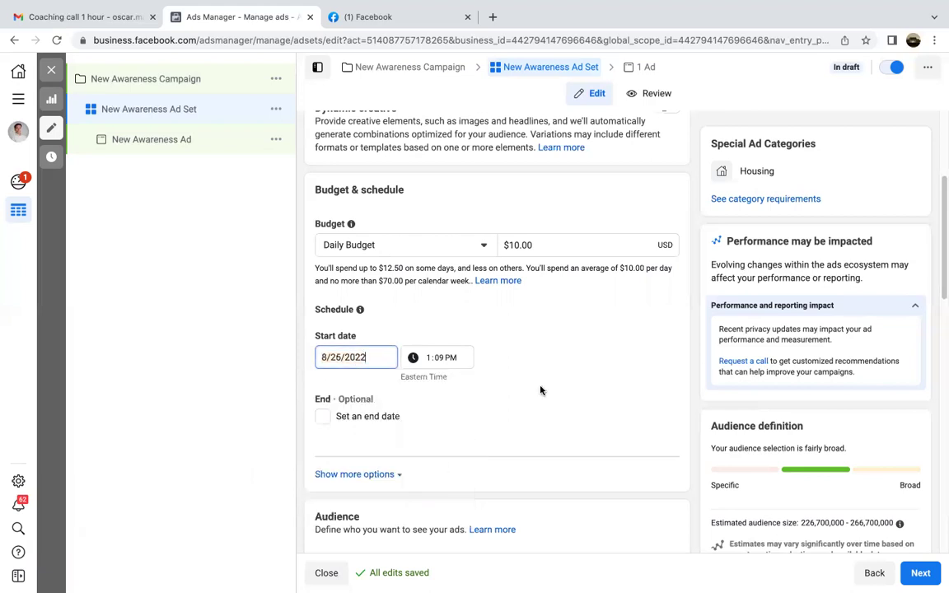
pyautogui.click(433, 359)
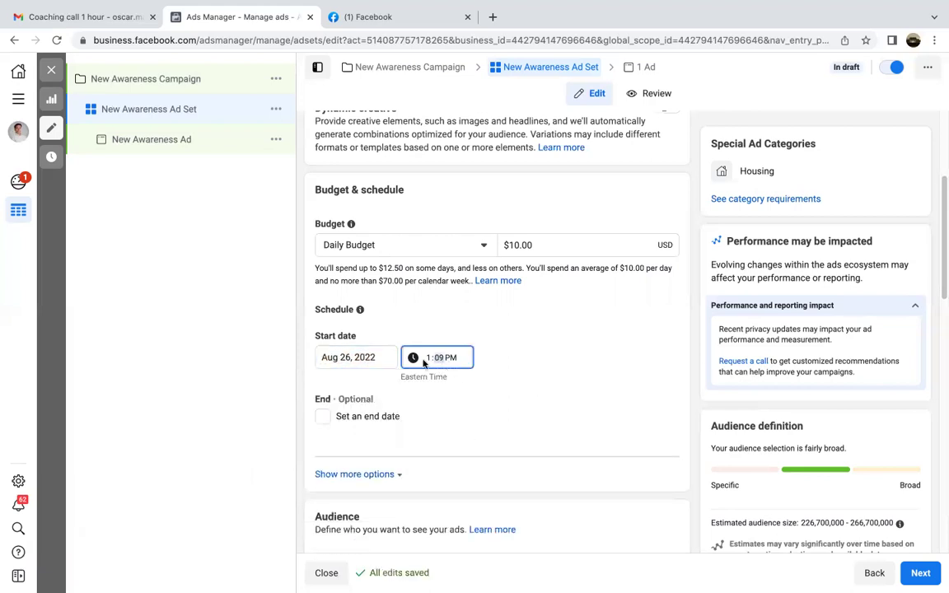
pyautogui.write('0')
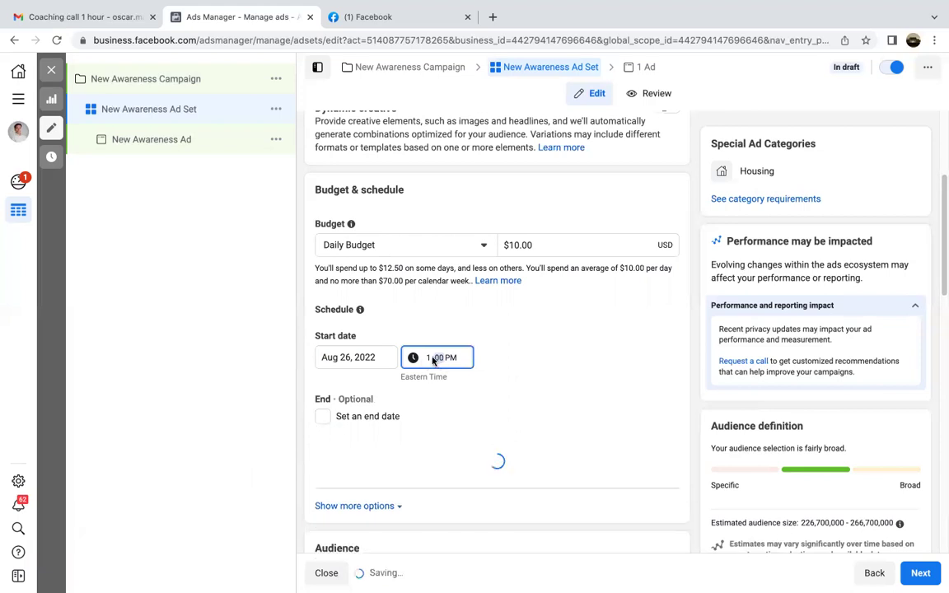
pyautogui.press('Left')
pyautogui.write('6')
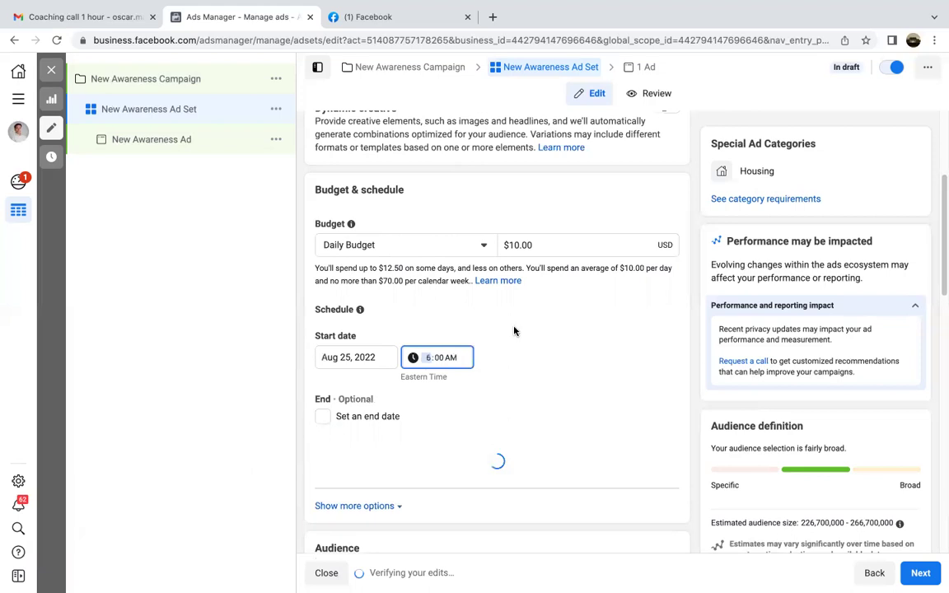
pyautogui.click(486, 404)
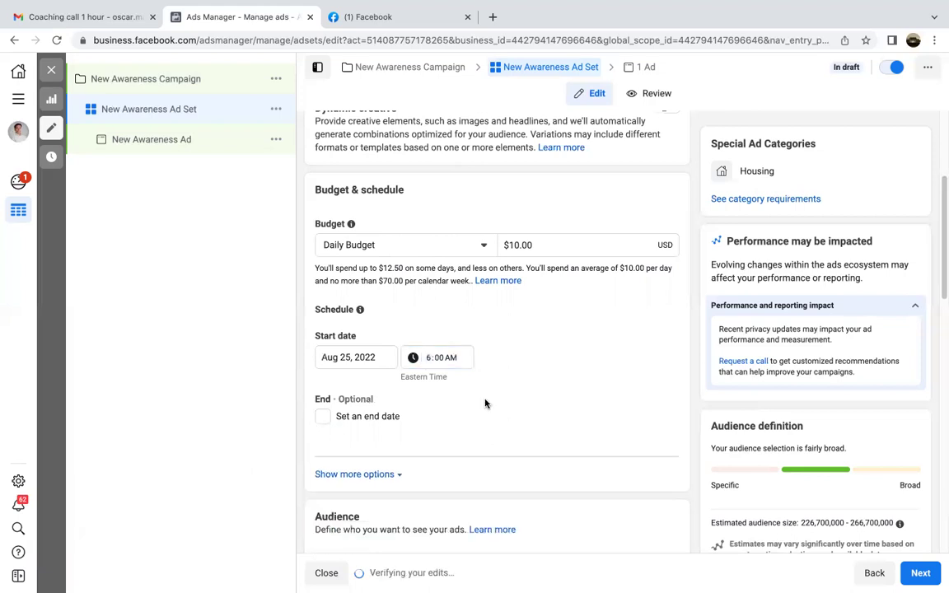
# Add an end date of Sep 9, 2022 at 6:00 AM
pyautogui.click(323, 416)
pyautogui.click(324, 416)
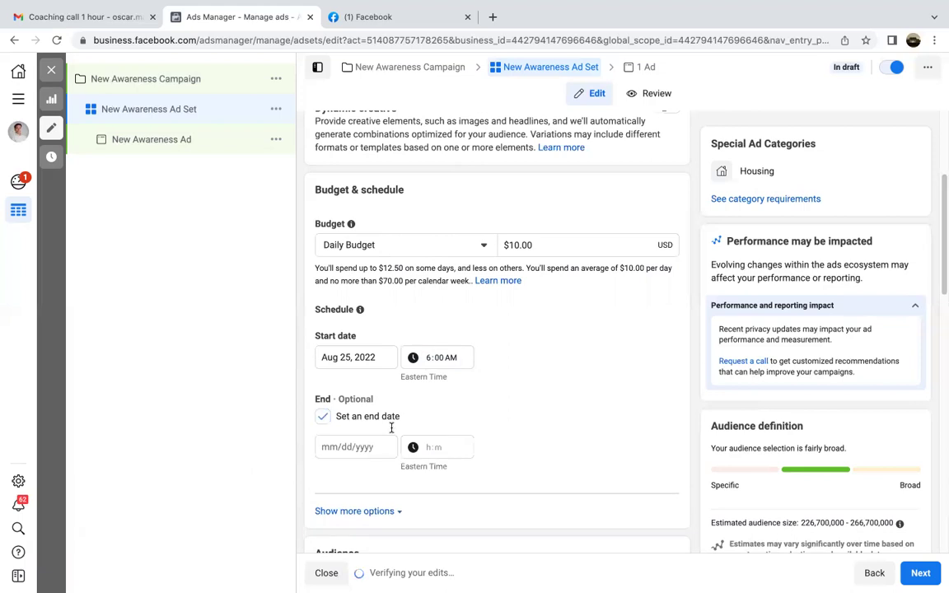
pyautogui.click(387, 445)
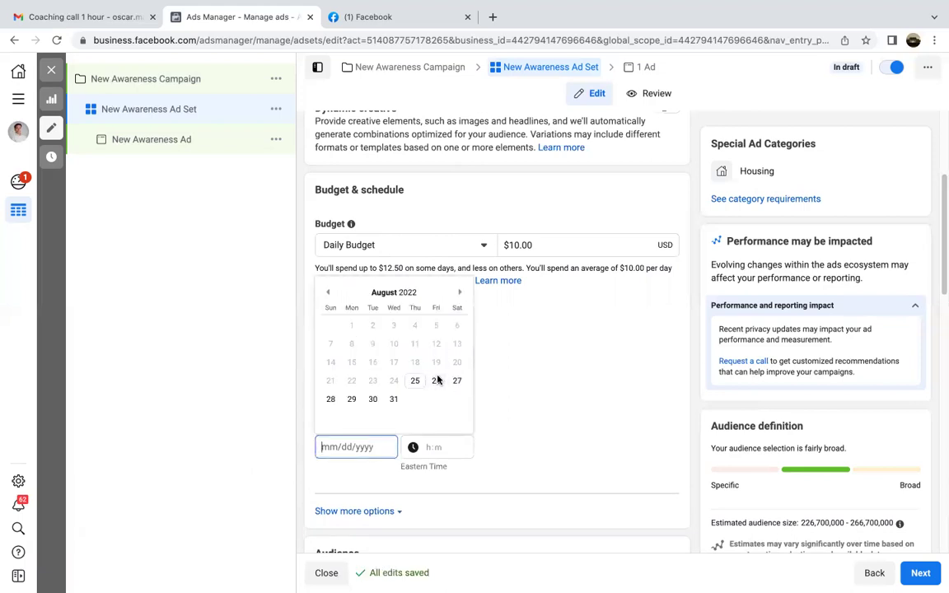
pyautogui.click(460, 292)
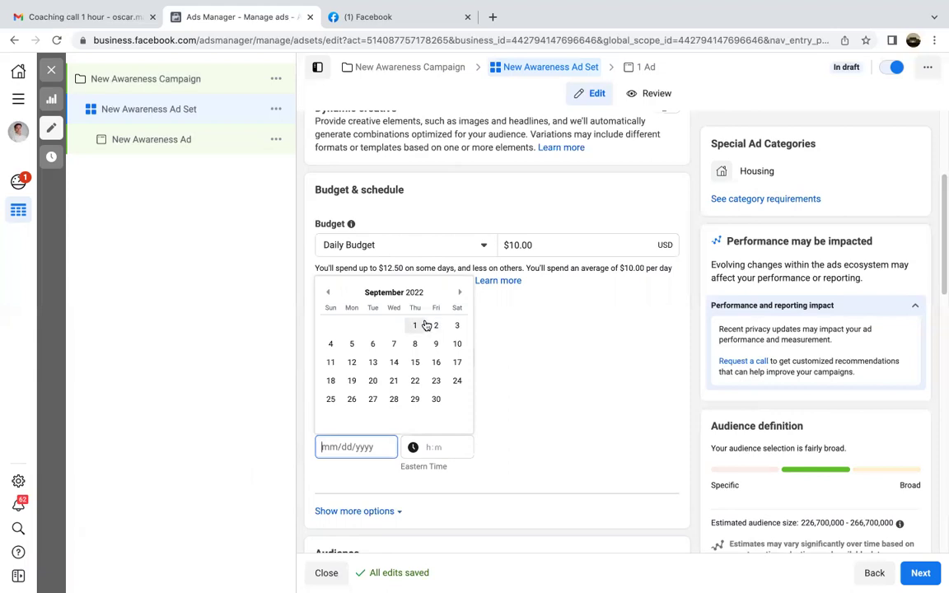
pyautogui.click(436, 344)
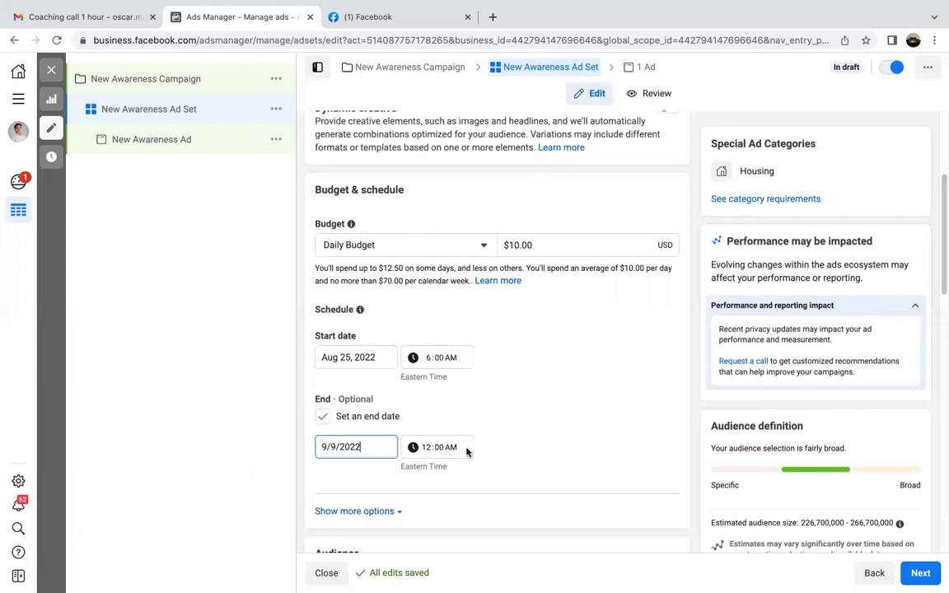
pyautogui.click(504, 467)
pyautogui.scroll(-1, 535, 430)
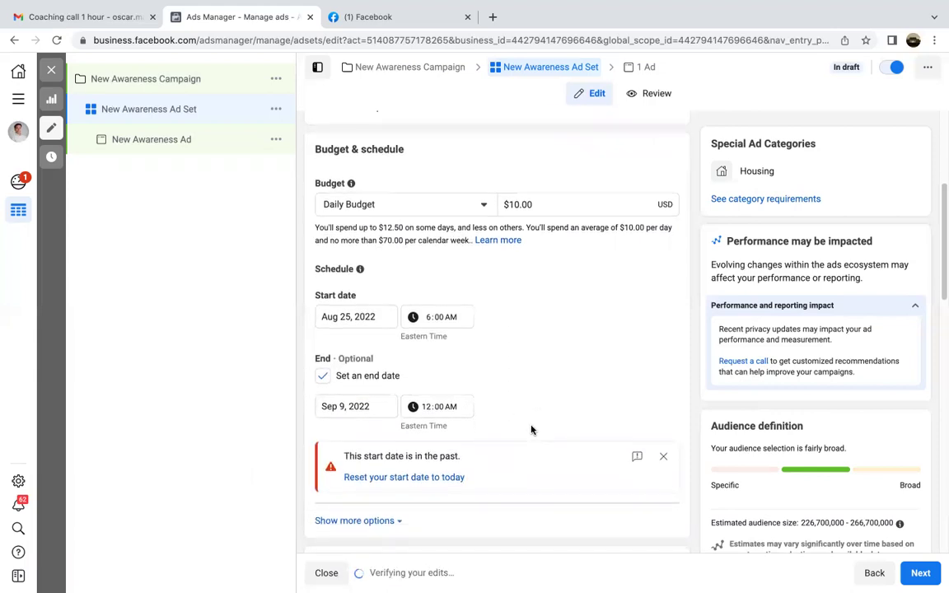
pyautogui.click(443, 408)
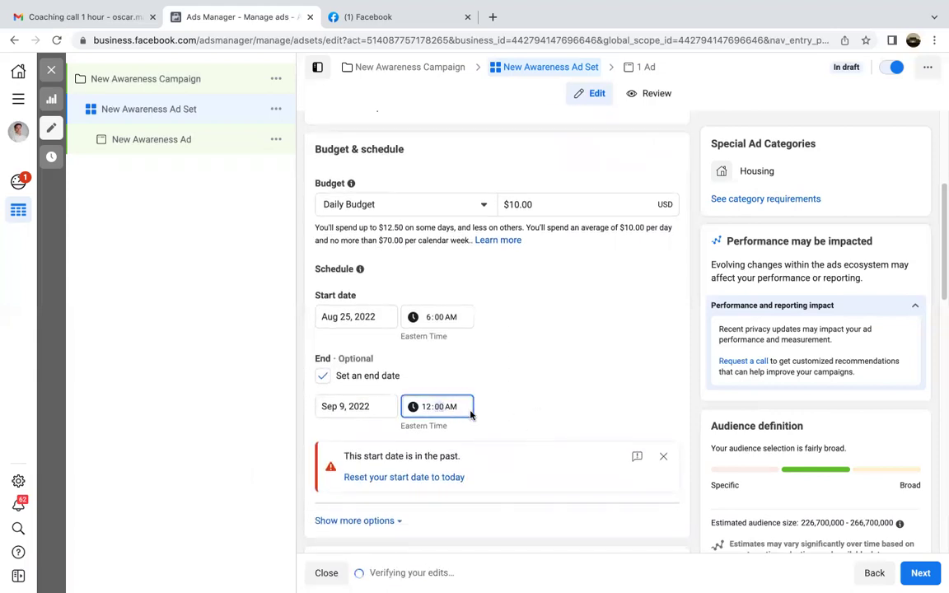
pyautogui.click(426, 407)
pyautogui.write('6')
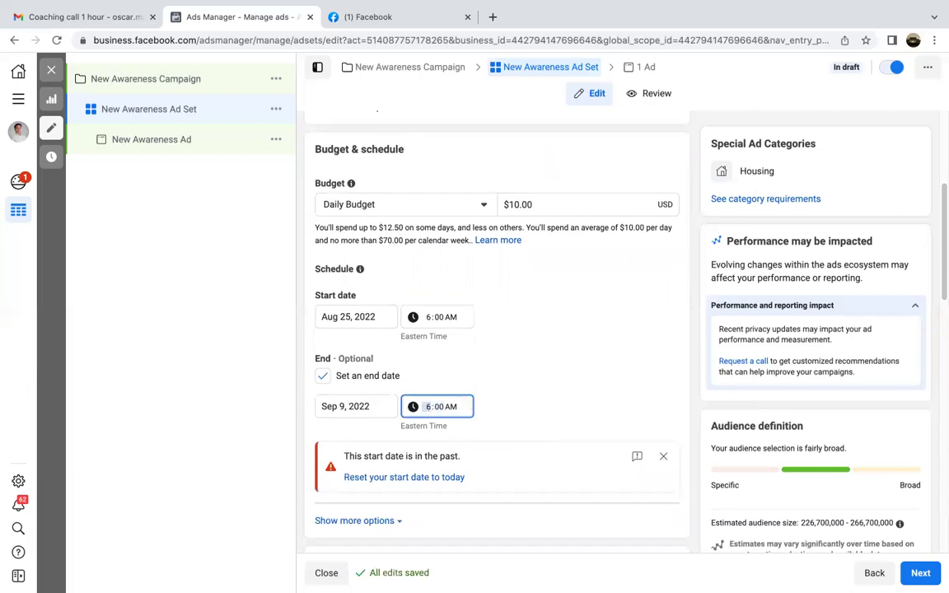
pyautogui.click(545, 365)
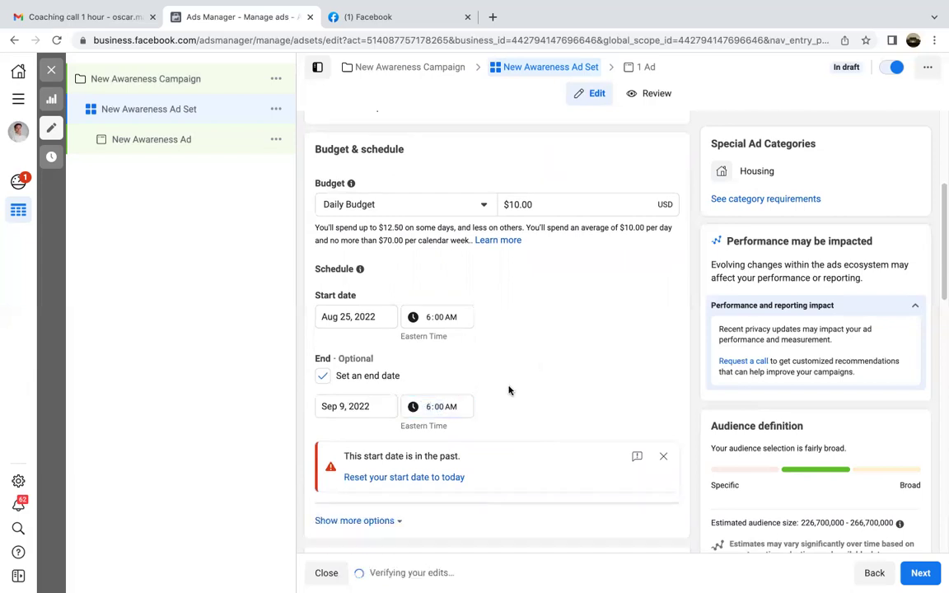
# Re-select August 26 as the start date to confirm the schedule
pyautogui.click(332, 319)
pyautogui.click(436, 435)
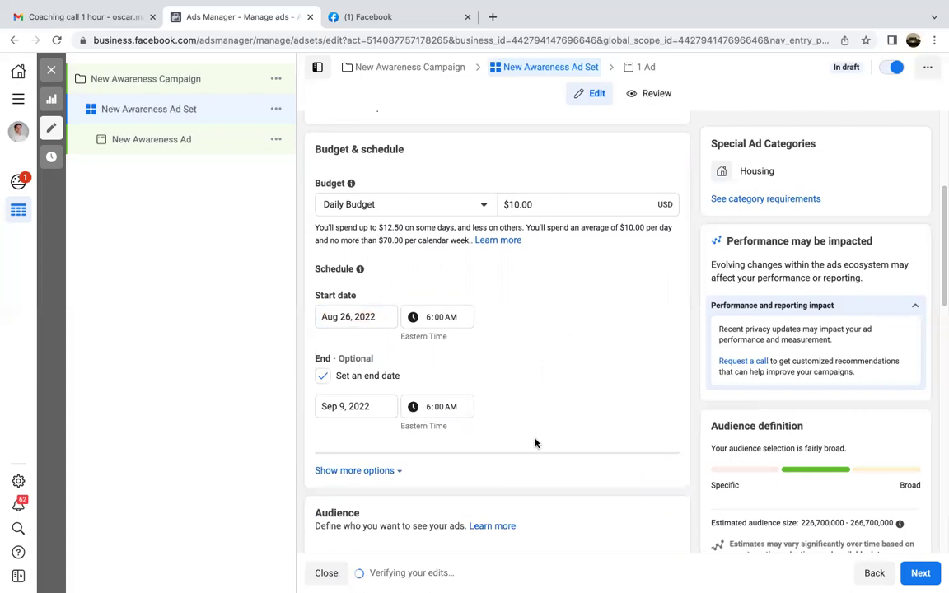
pyautogui.scroll(-1, 535, 443)
pyautogui.scroll(-2, 535, 443)
pyautogui.scroll(4, 536, 421)
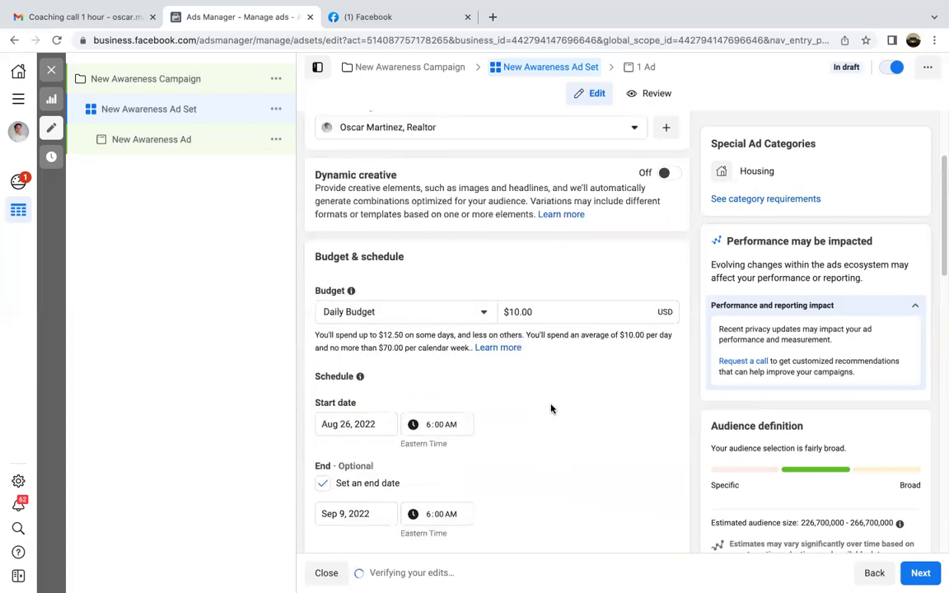
pyautogui.scroll(-4, 552, 409)
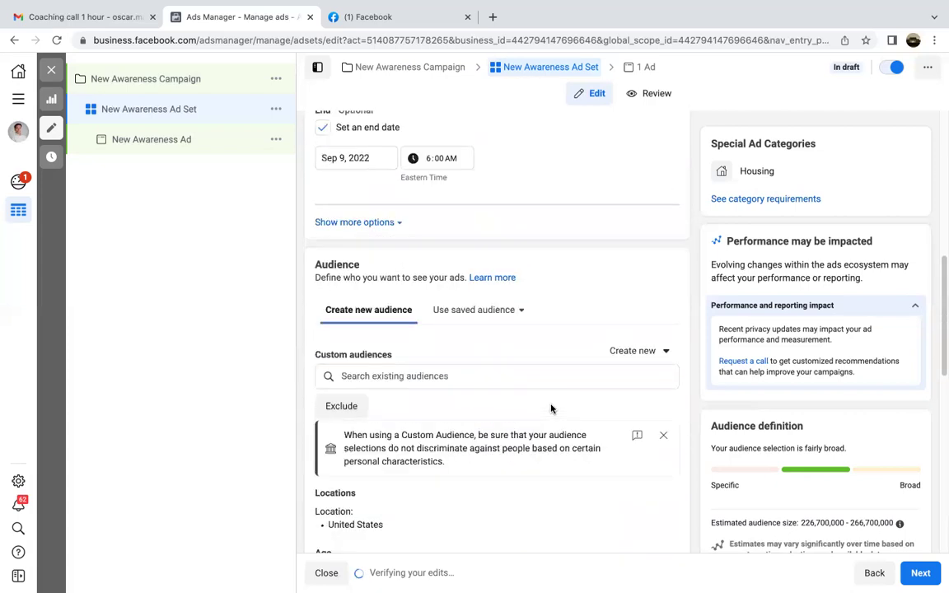
# Look through the list of existing custom audiences
pyautogui.scroll(-1, 552, 409)
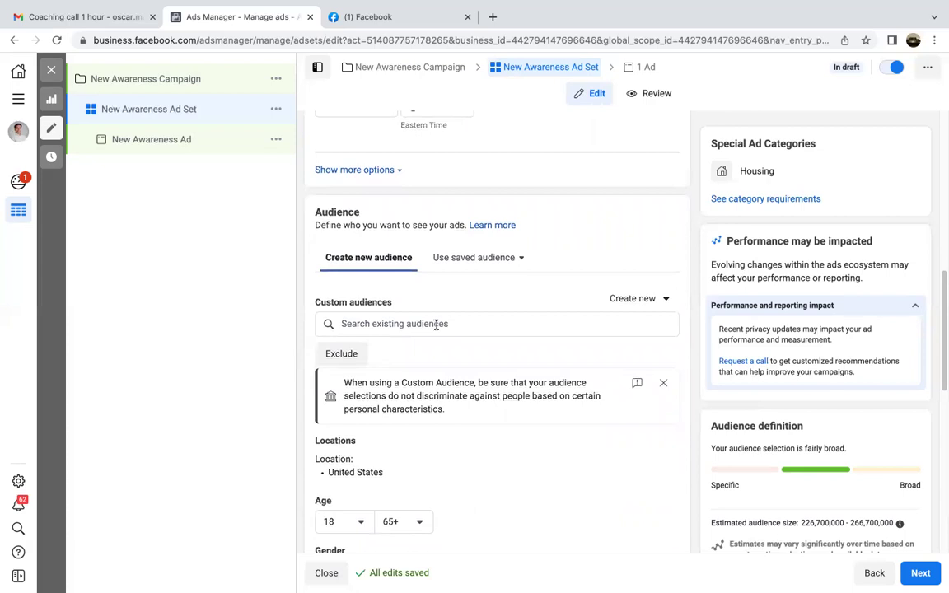
pyautogui.click(436, 324)
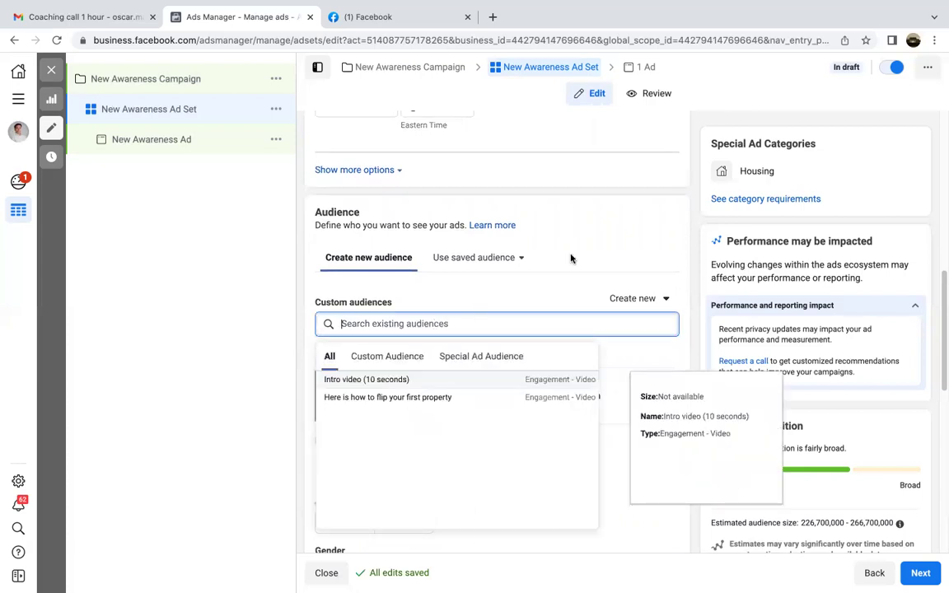
pyautogui.click(610, 235)
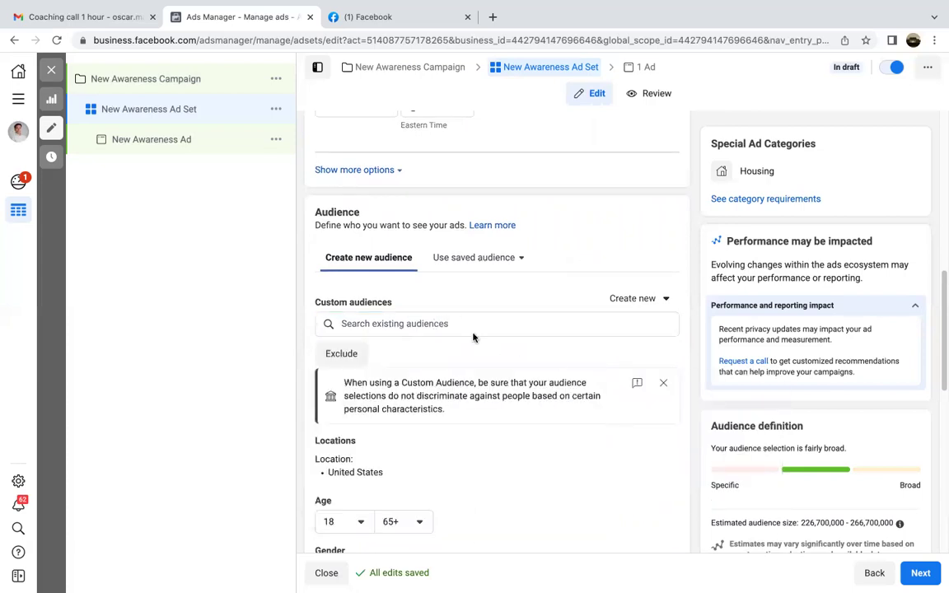
# Edit the target locations, keep the location type unchanged, and remove United States
pyautogui.click(650, 445)
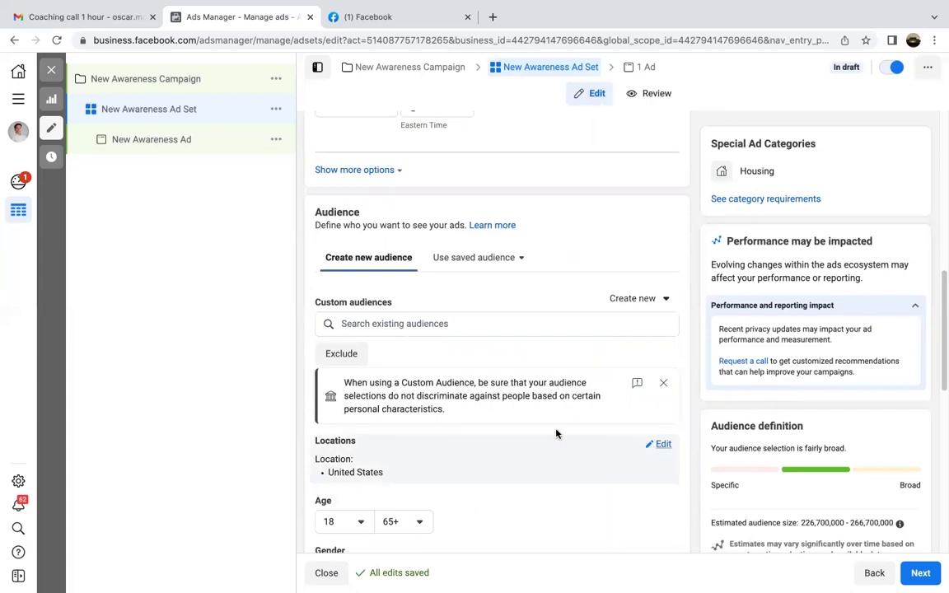
pyautogui.click(422, 466)
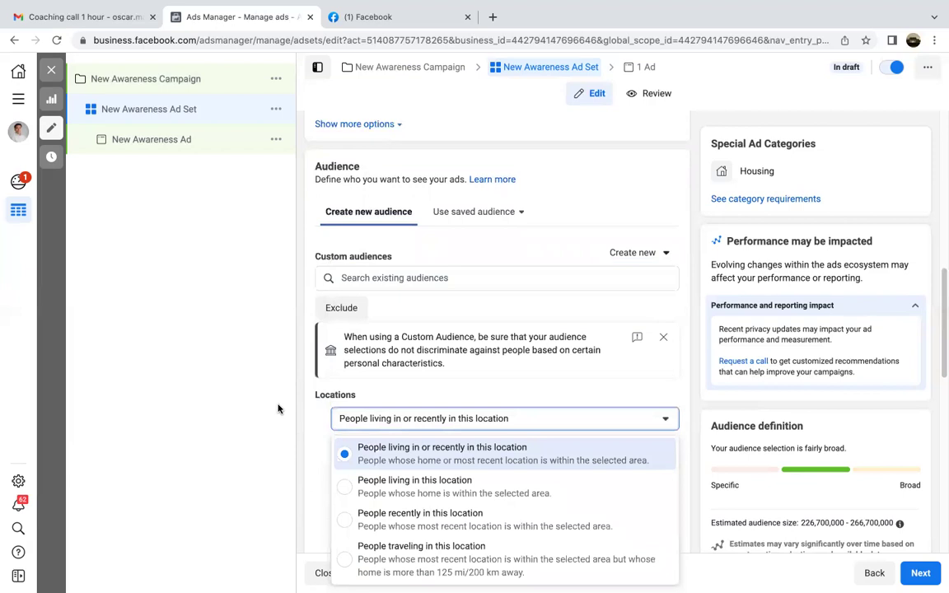
pyautogui.click(357, 421)
pyautogui.click(357, 421)
pyautogui.scroll(-5, 346, 396)
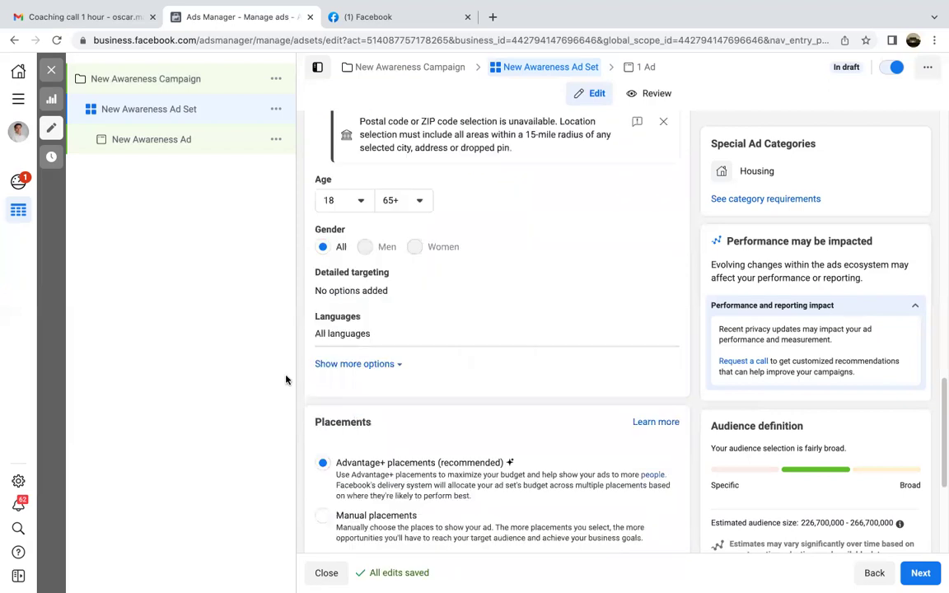
pyautogui.scroll(4, 325, 378)
pyautogui.click(430, 302)
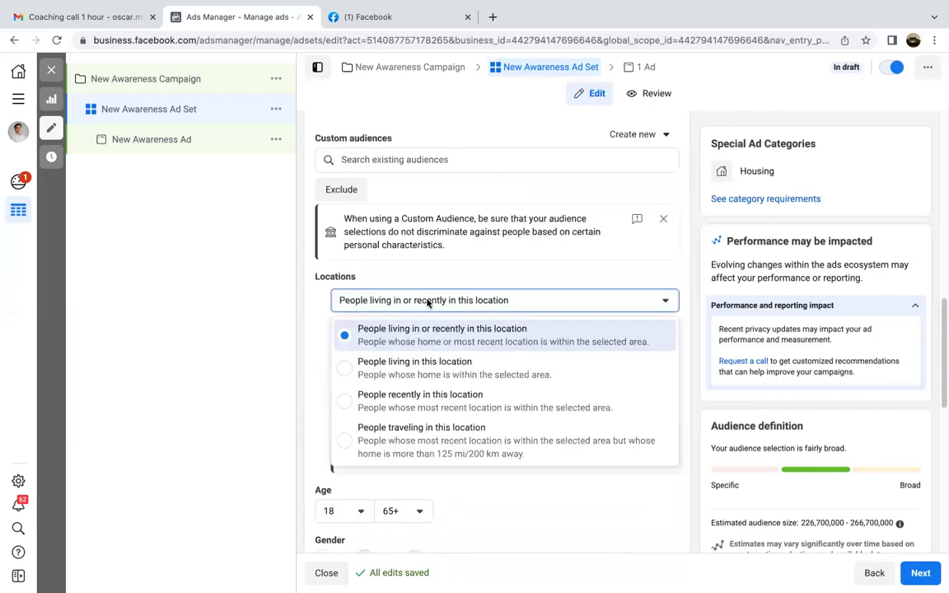
pyautogui.click(432, 302)
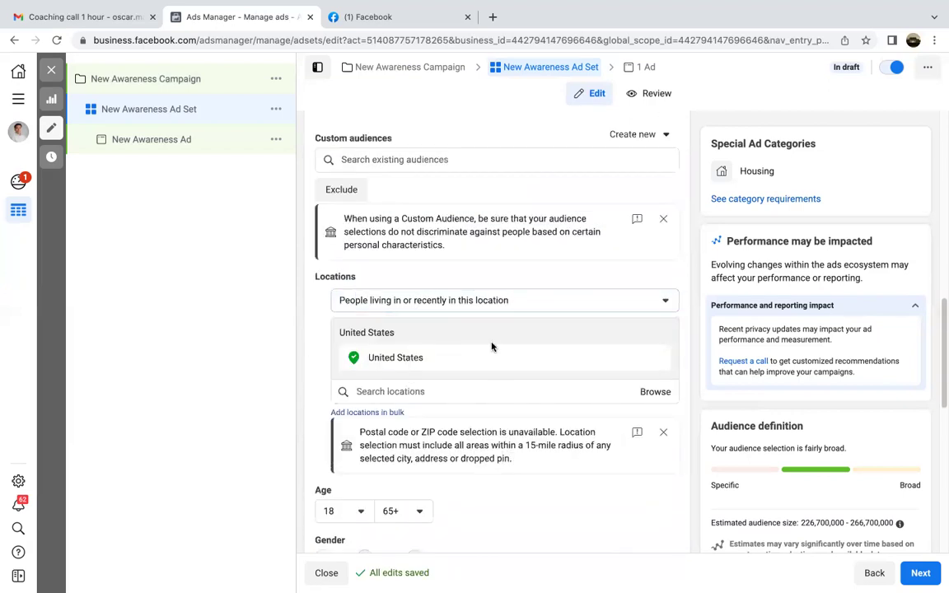
pyautogui.click(639, 358)
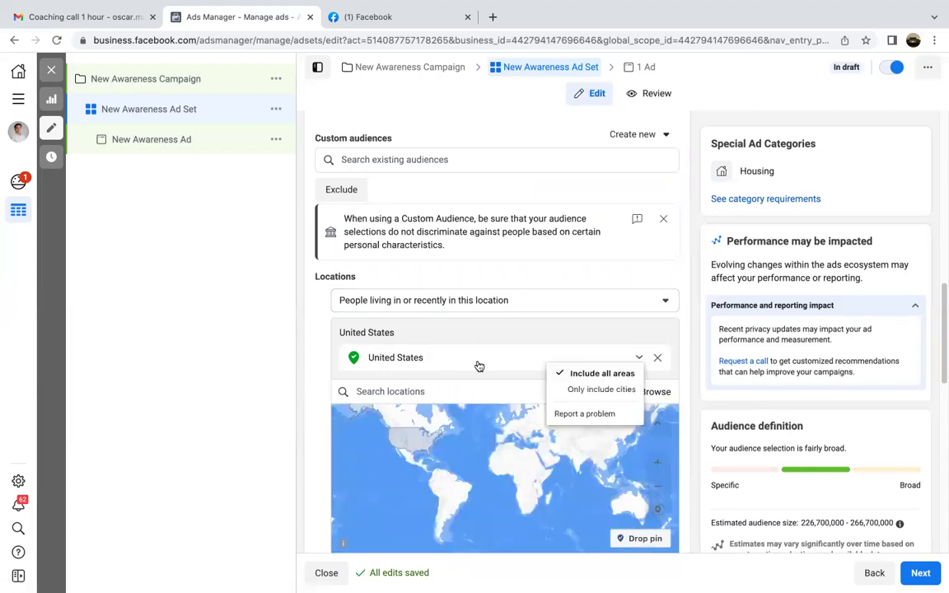
pyautogui.click(423, 394)
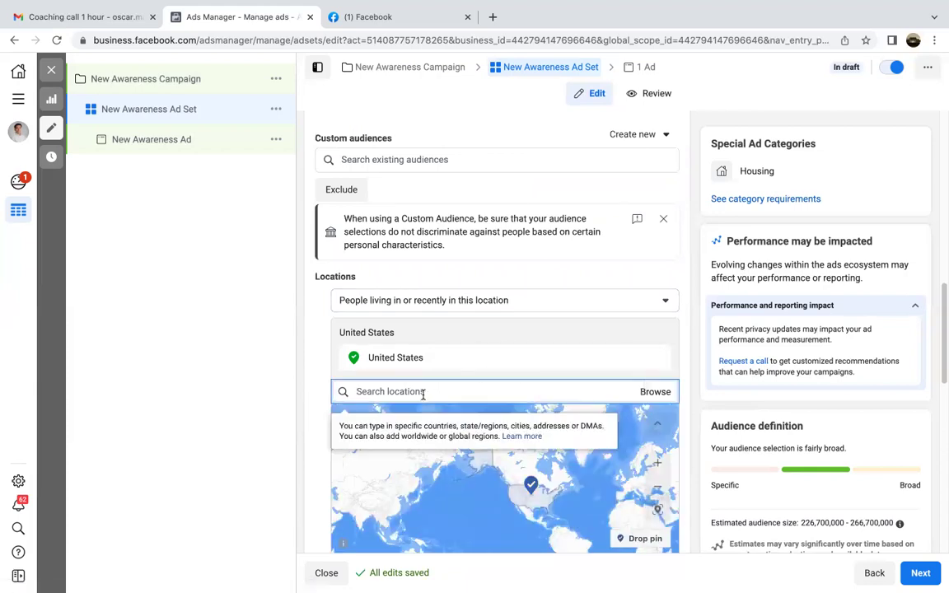
pyautogui.click(659, 360)
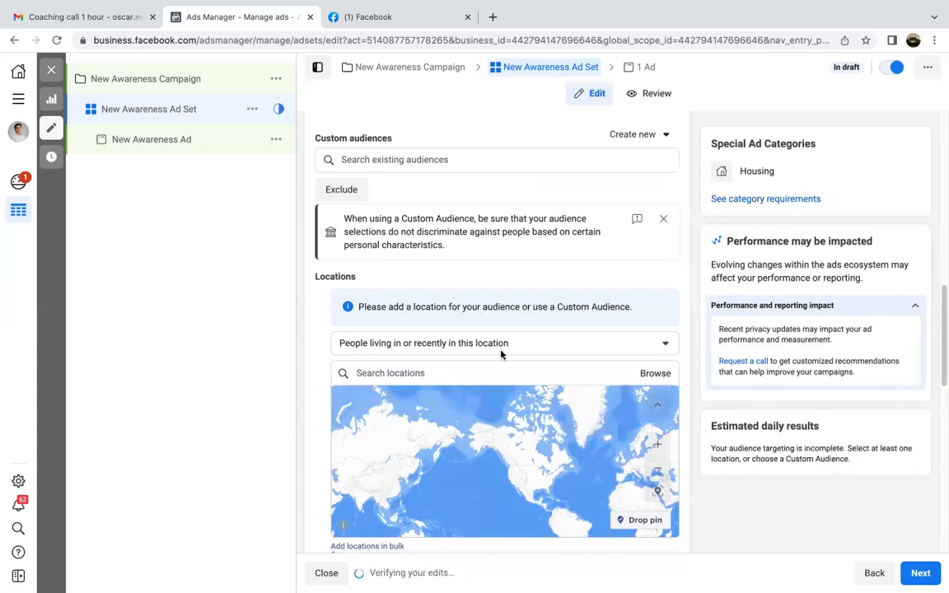
# Search '4261 Morse road' and add the Morse Rd, Columbus Ohio place with a 15-mile radius
pyautogui.click(447, 369)
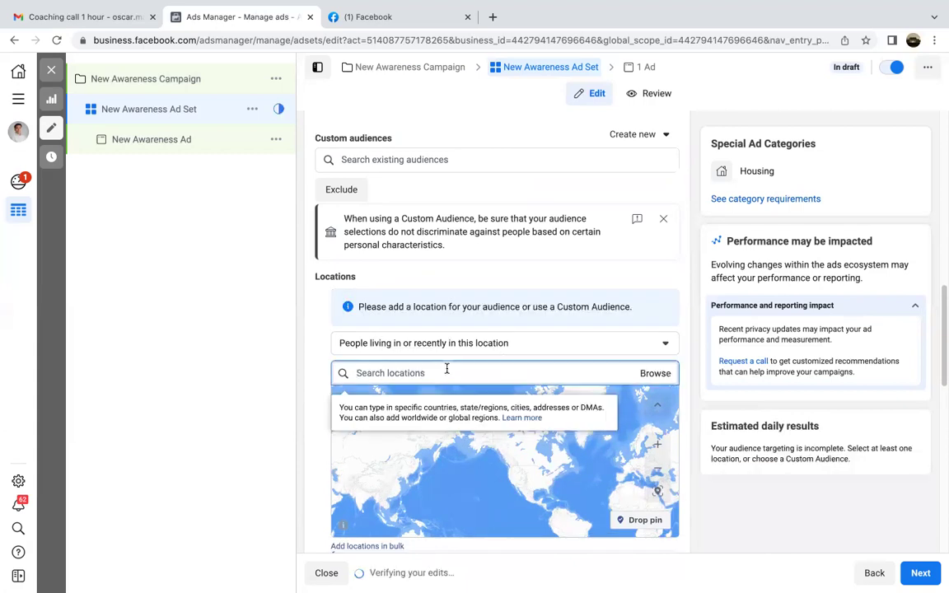
pyautogui.write('4261 Morse')
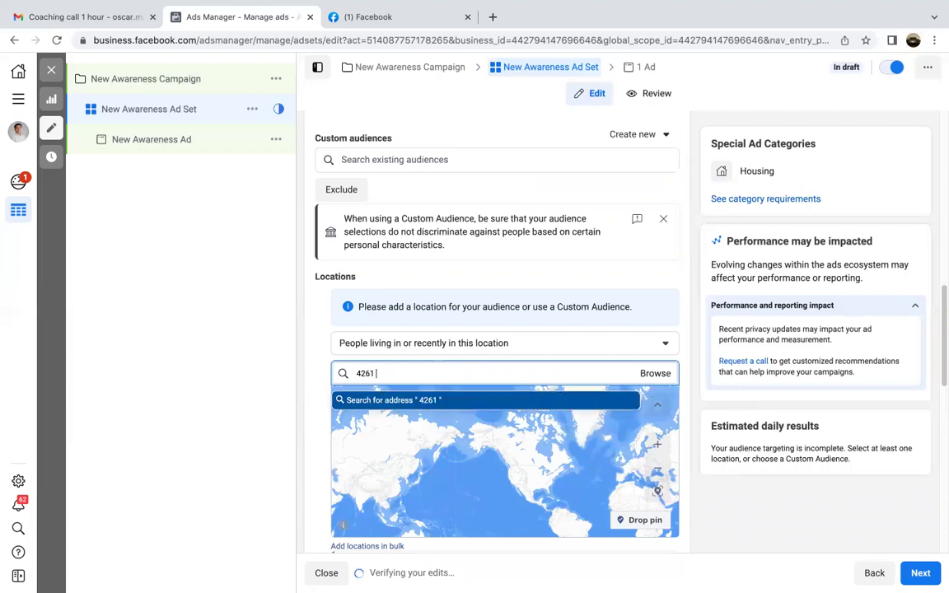
pyautogui.write(' rd')
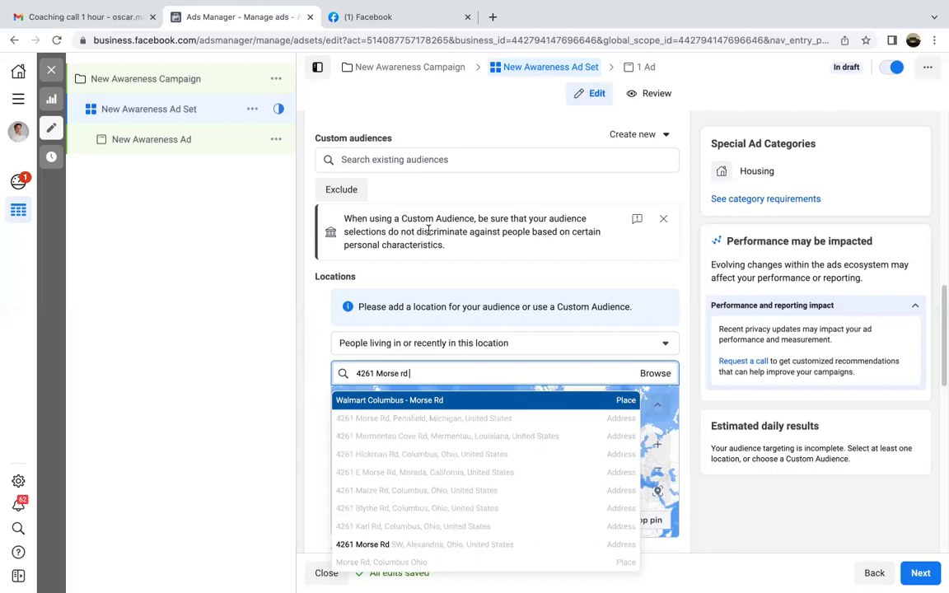
pyautogui.press('BackSpace')
pyautogui.write('oad')
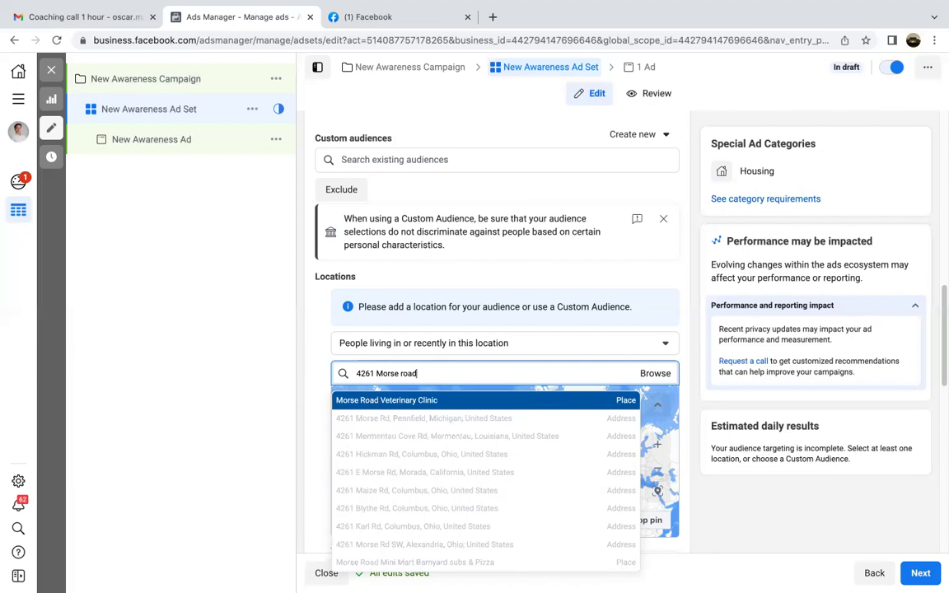
pyautogui.press('Return')
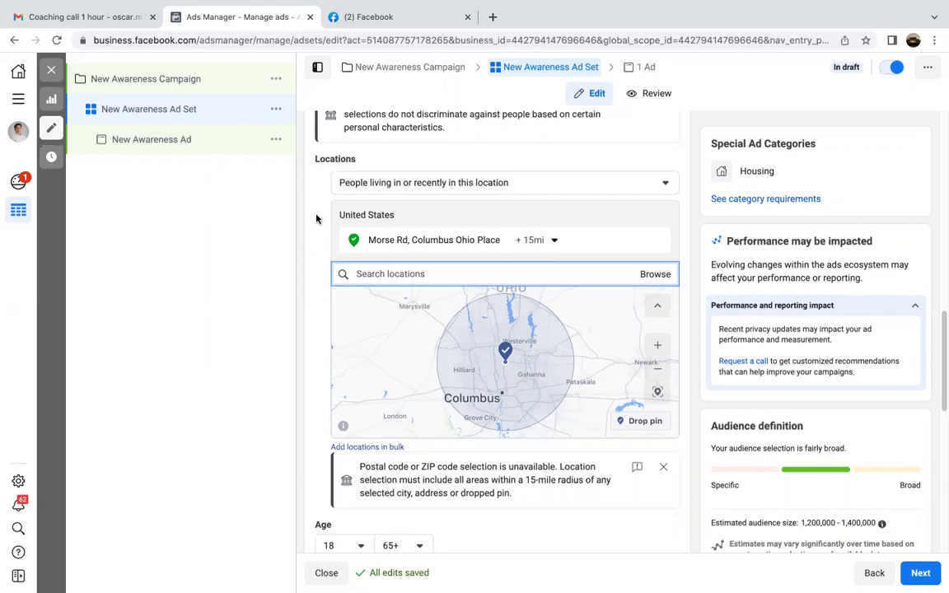
pyautogui.click(316, 218)
pyautogui.scroll(10, 316, 218)
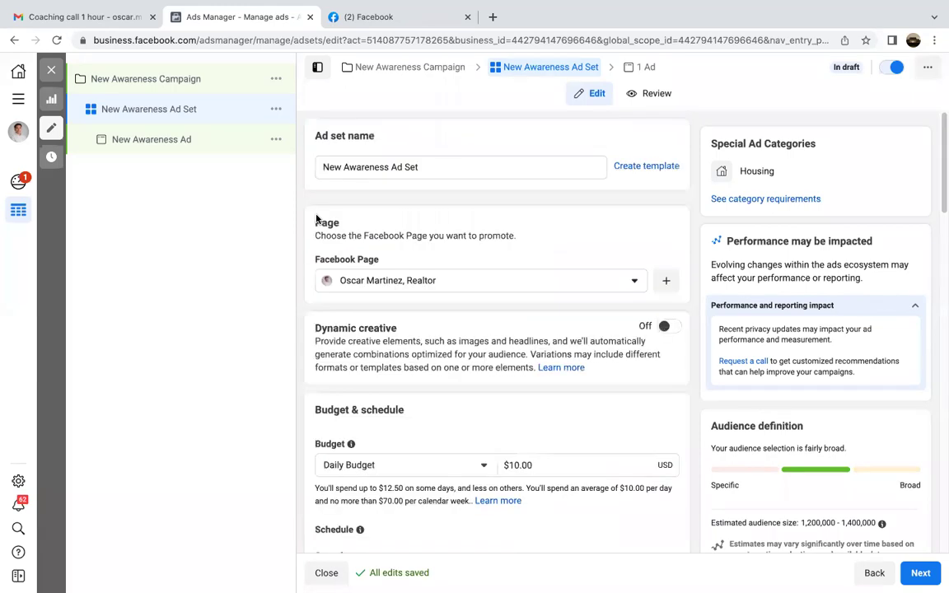
# Replace the ad set name with '$10 a day with Location Morse Rd'
pyautogui.click(439, 168)
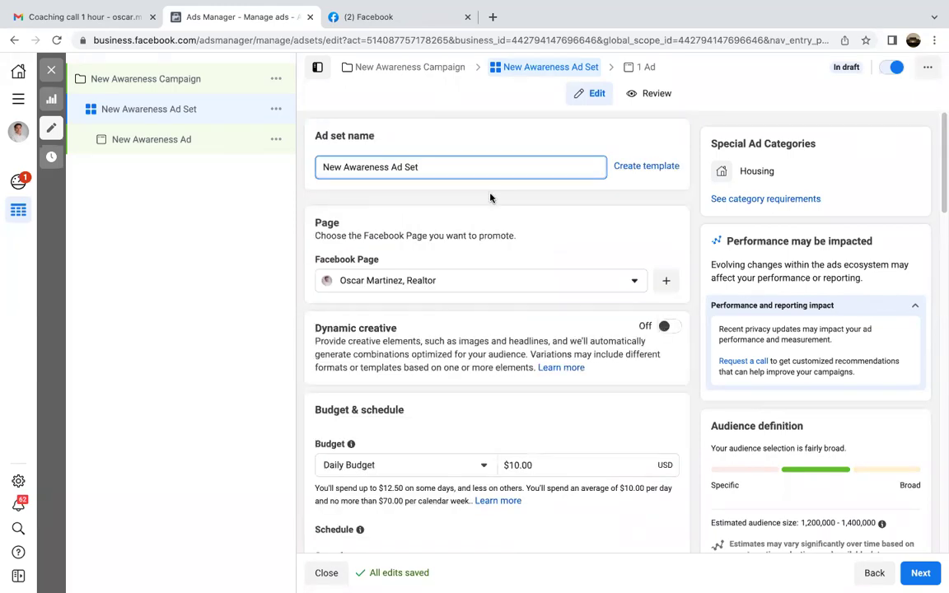
pyautogui.press('super+a')
pyautogui.press('BackSpace')
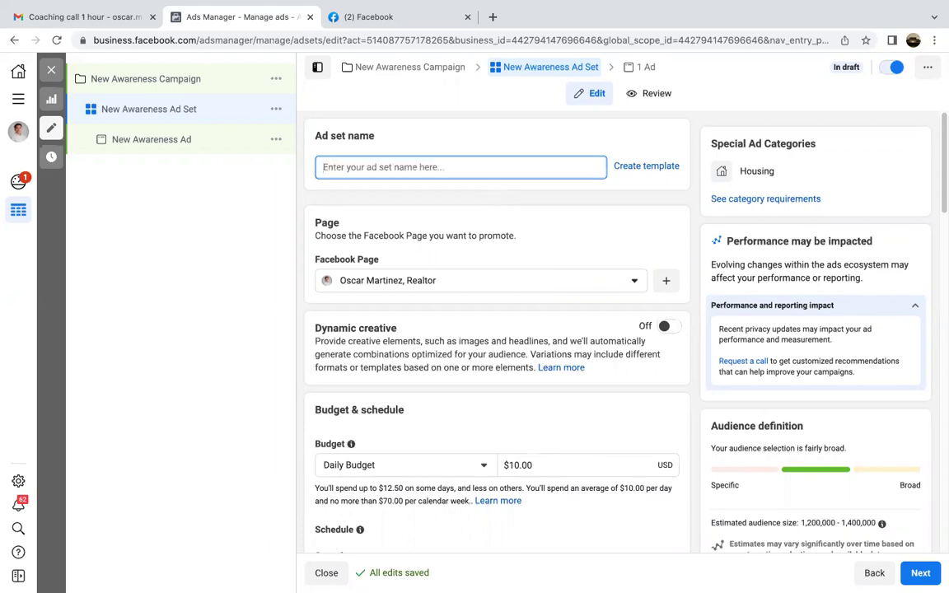
pyautogui.write('$10 a ')
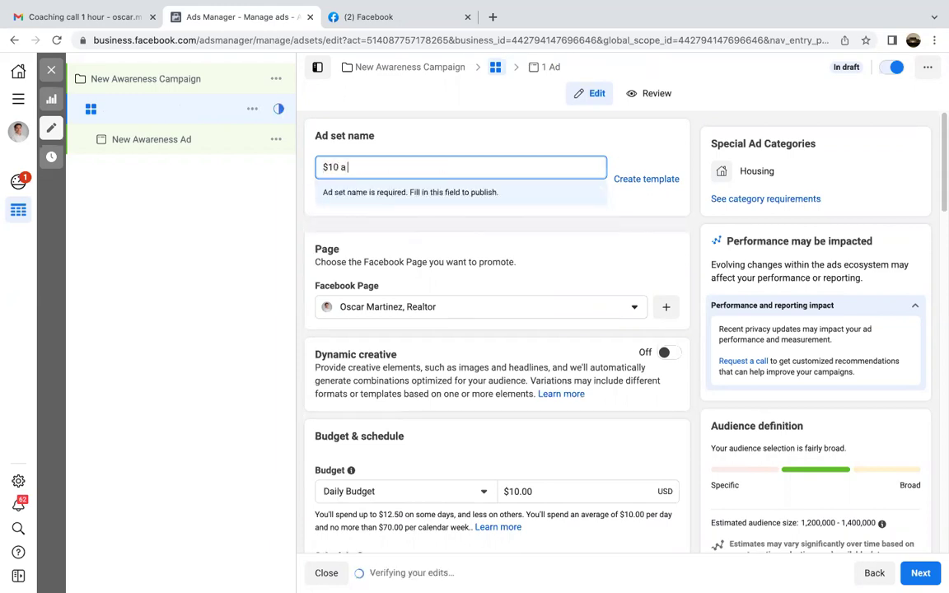
pyautogui.write('day with Location')
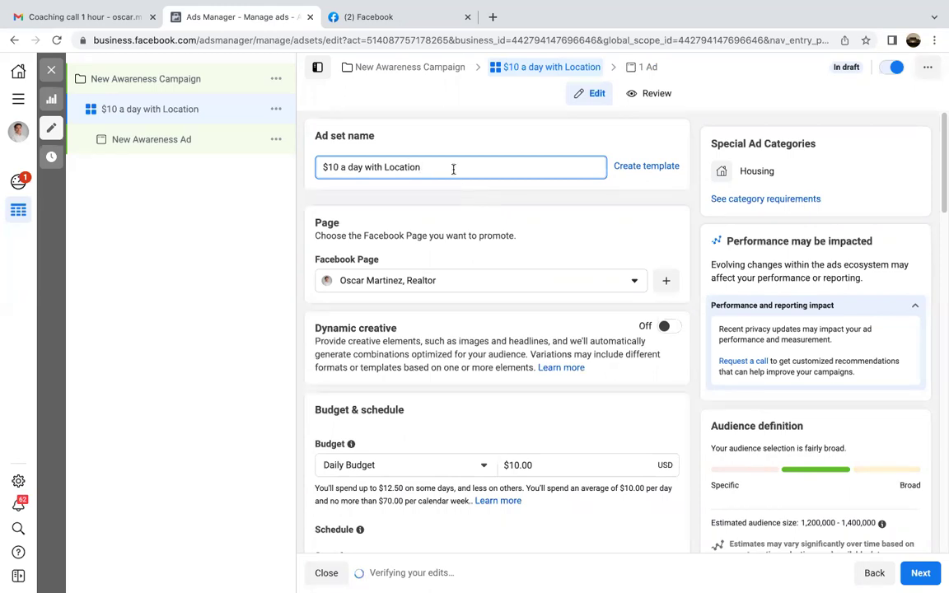
pyautogui.write('Morse Rd')
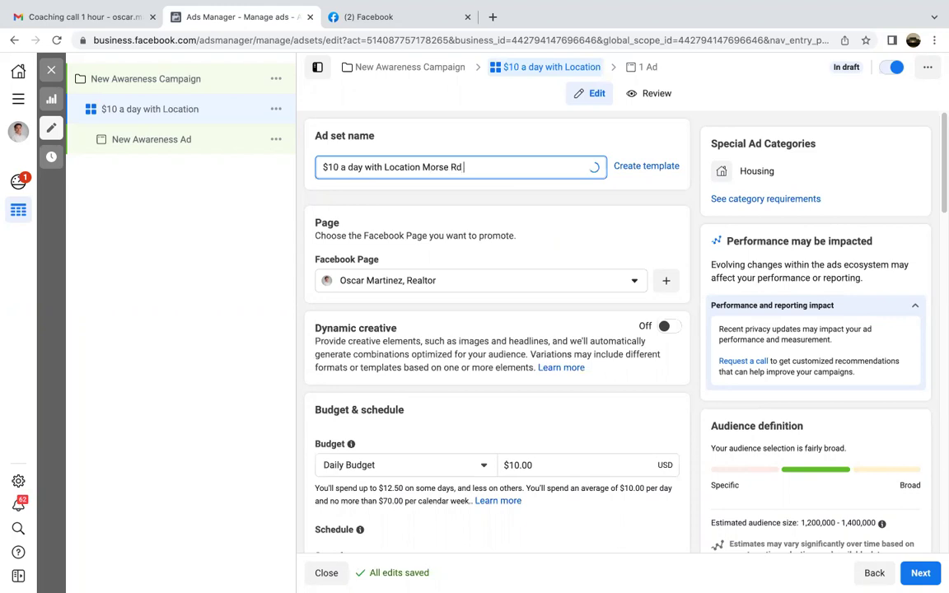
pyautogui.click(494, 216)
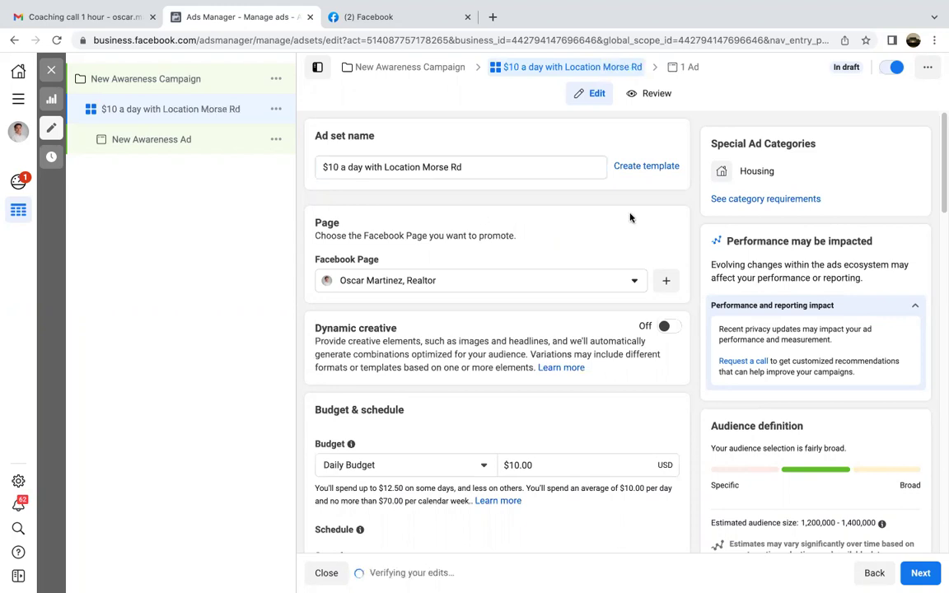
# Scroll through the ad set editor to review Advantage+ placements, languages and Reach optimization
pyautogui.scroll(-10, 619, 322)
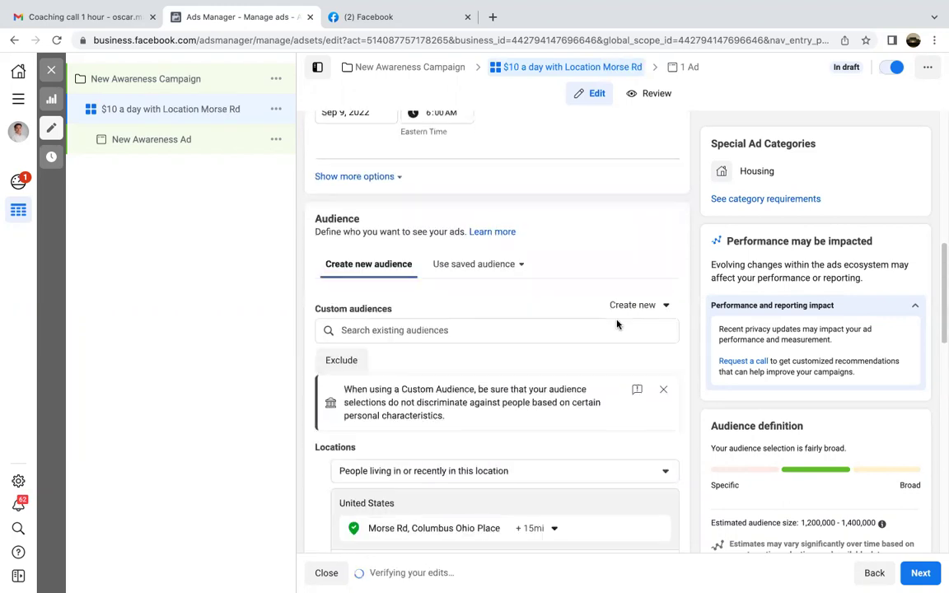
pyautogui.scroll(-2, 310, 349)
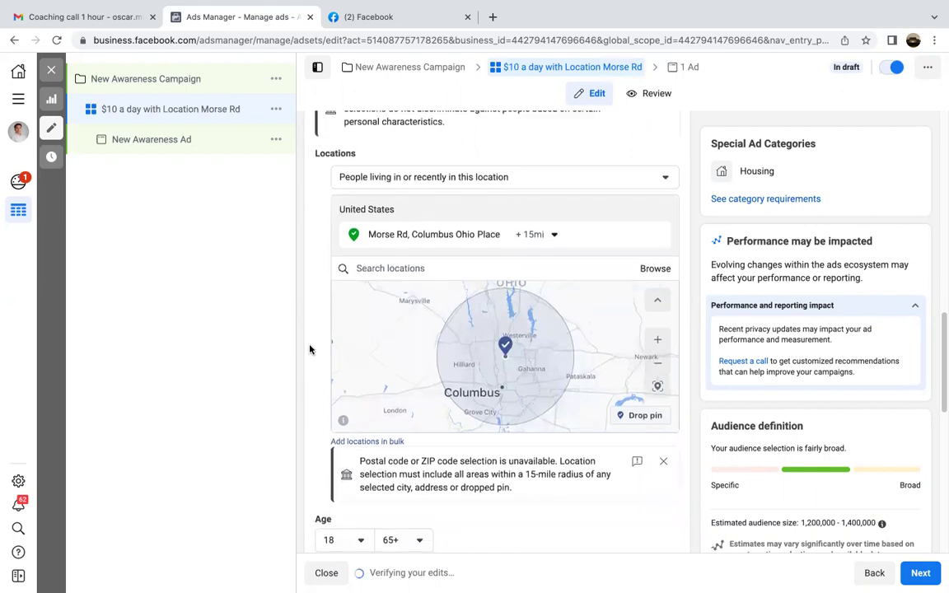
pyautogui.scroll(-2, 310, 349)
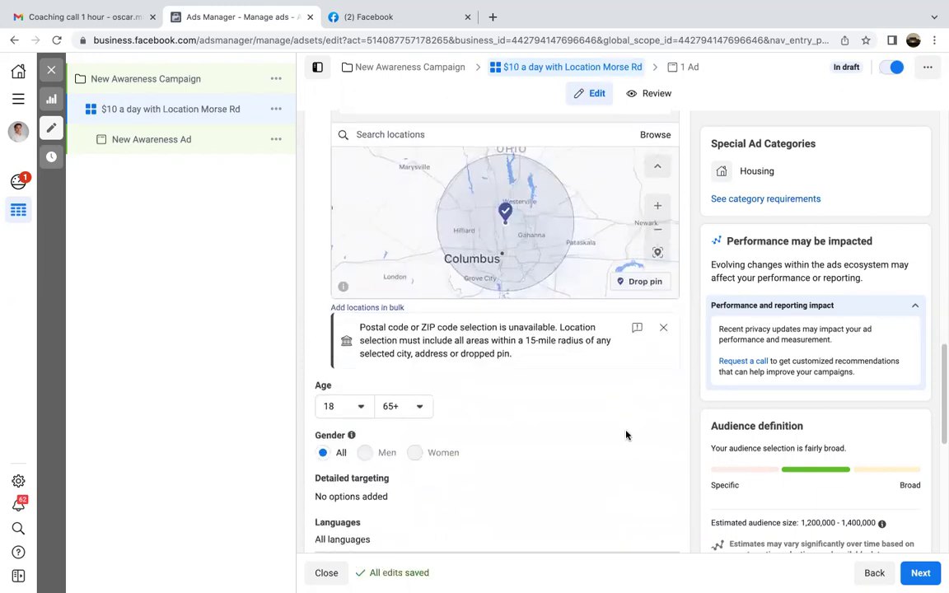
pyautogui.scroll(3, 311, 341)
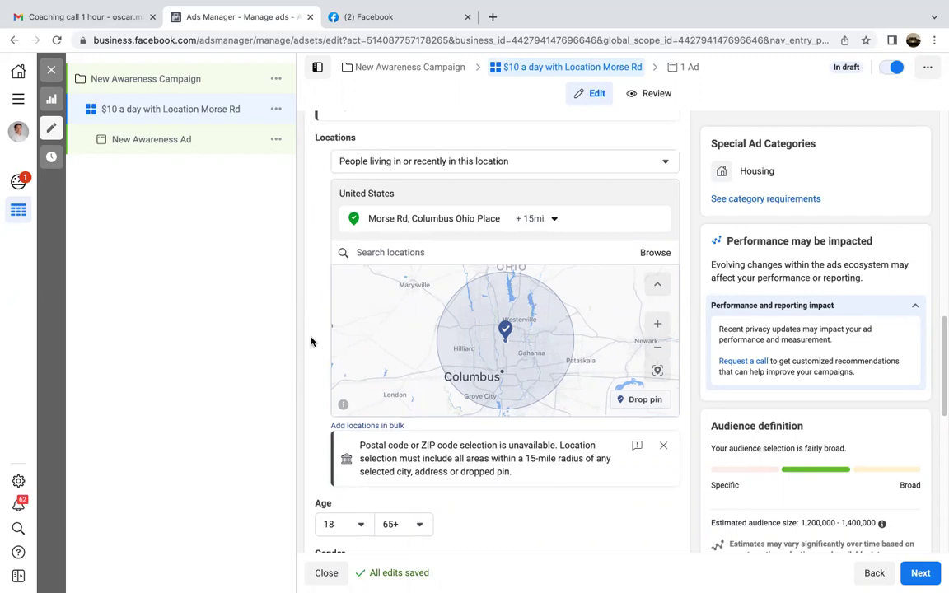
pyautogui.scroll(-15, 311, 341)
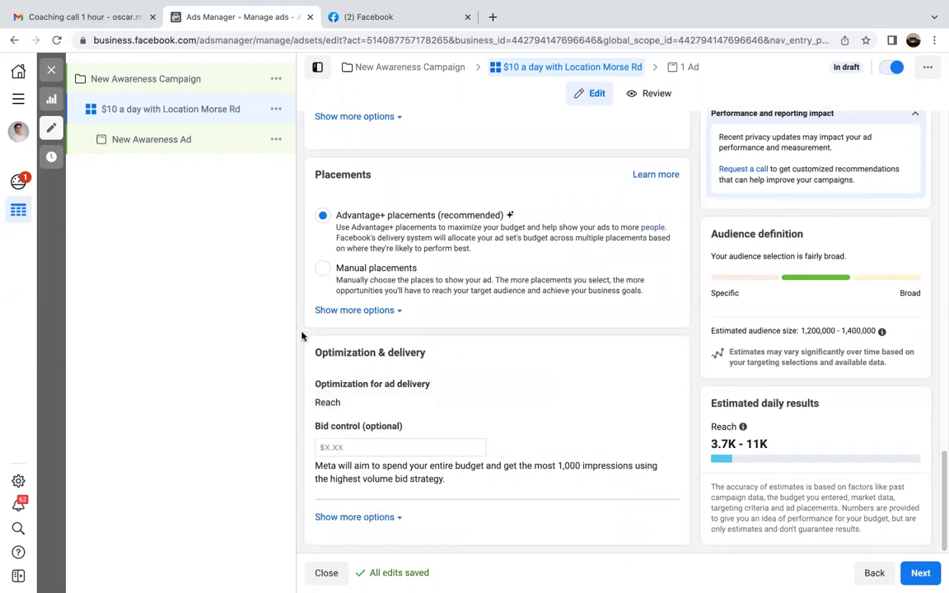
pyautogui.scroll(1, 302, 335)
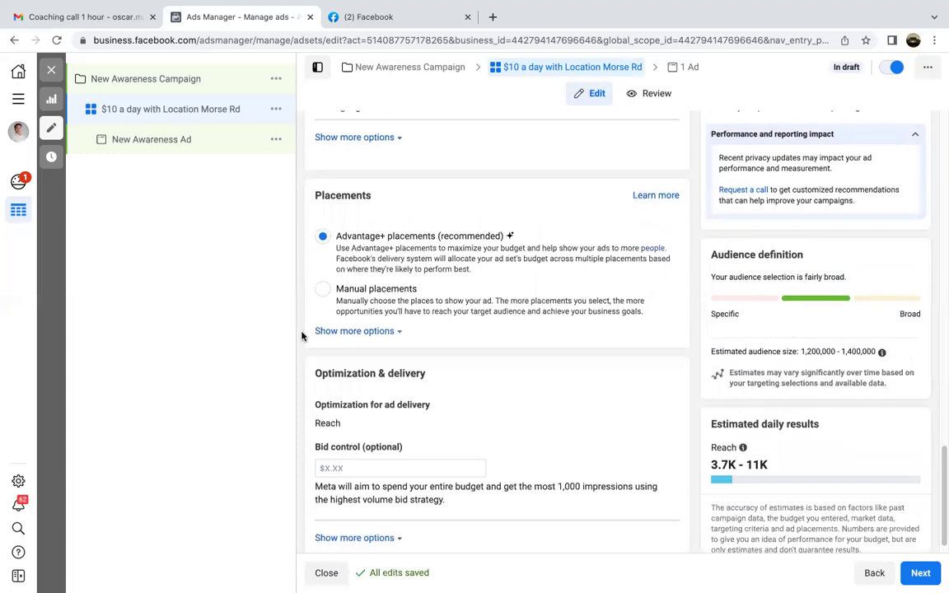
pyautogui.scroll(-1, 301, 335)
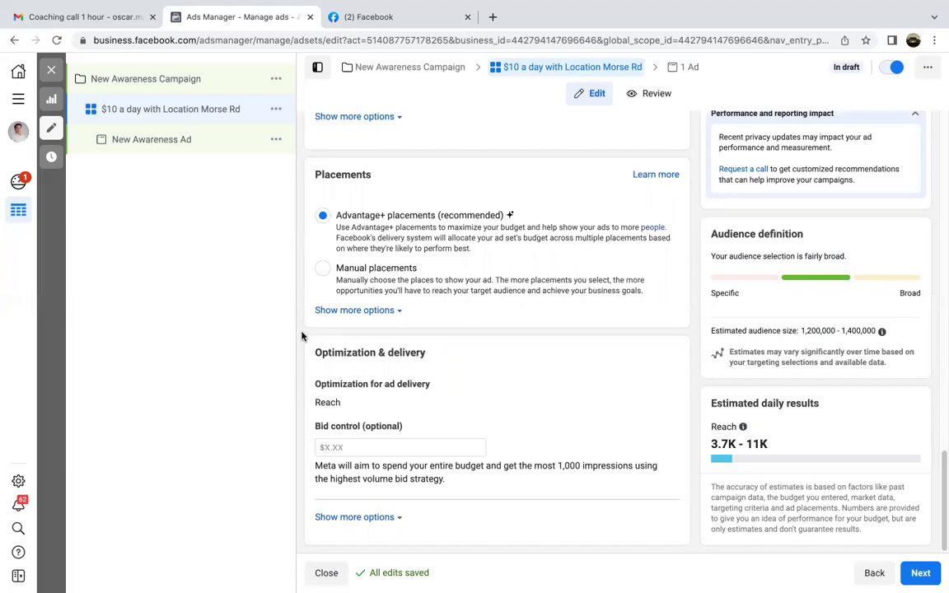
pyautogui.scroll(3, 302, 335)
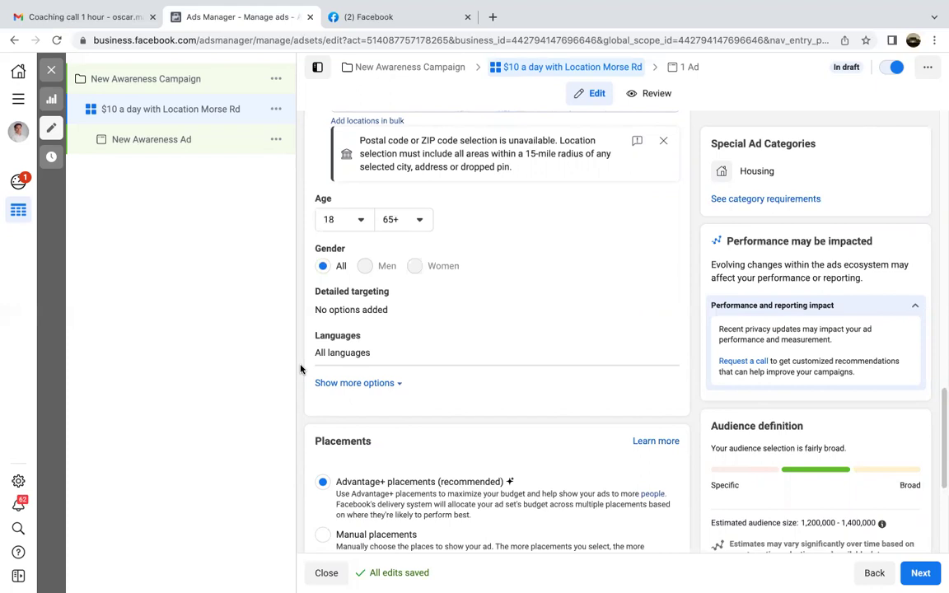
pyautogui.scroll(-3, 301, 369)
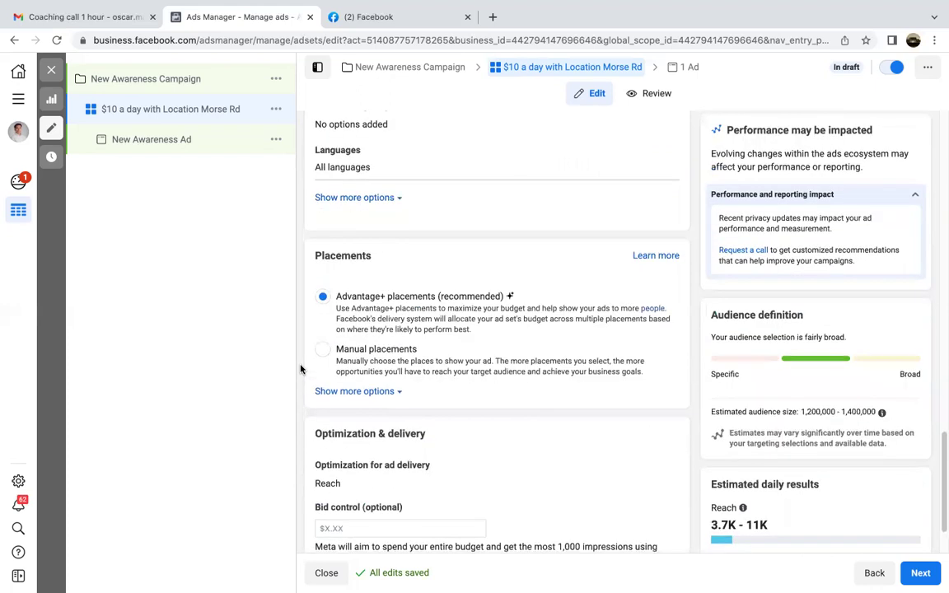
pyautogui.scroll(-1, 300, 369)
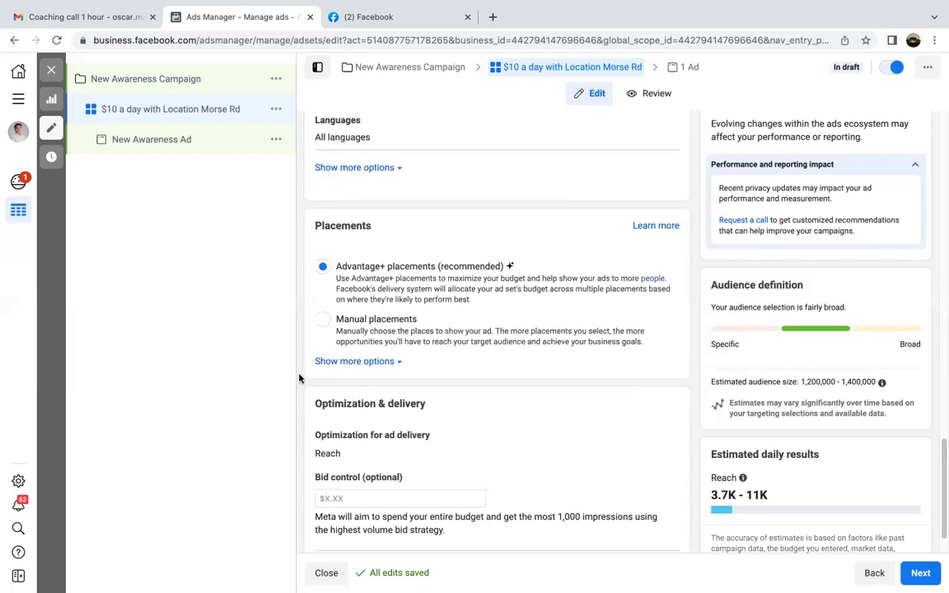
pyautogui.scroll(-1, 301, 378)
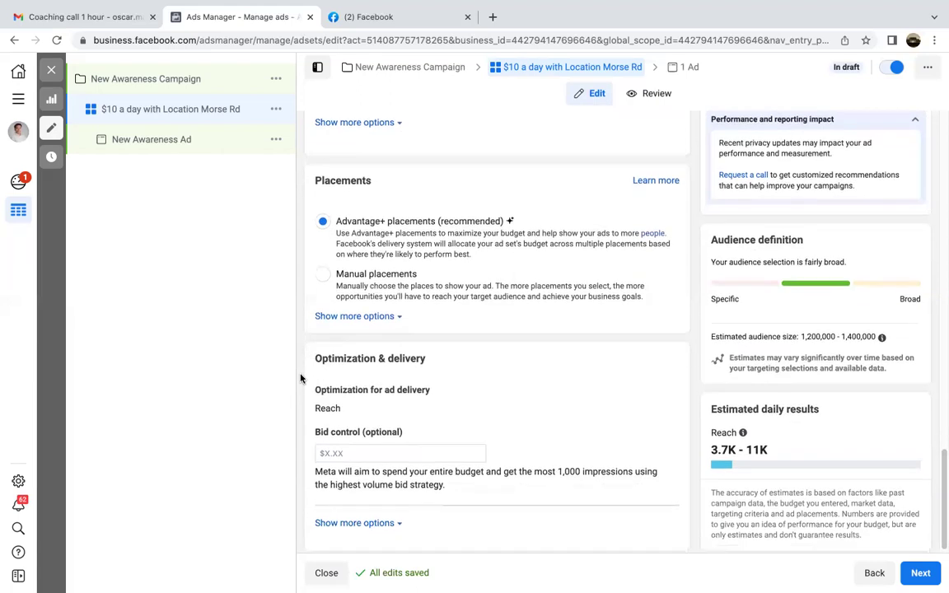
pyautogui.scroll(-1, 302, 379)
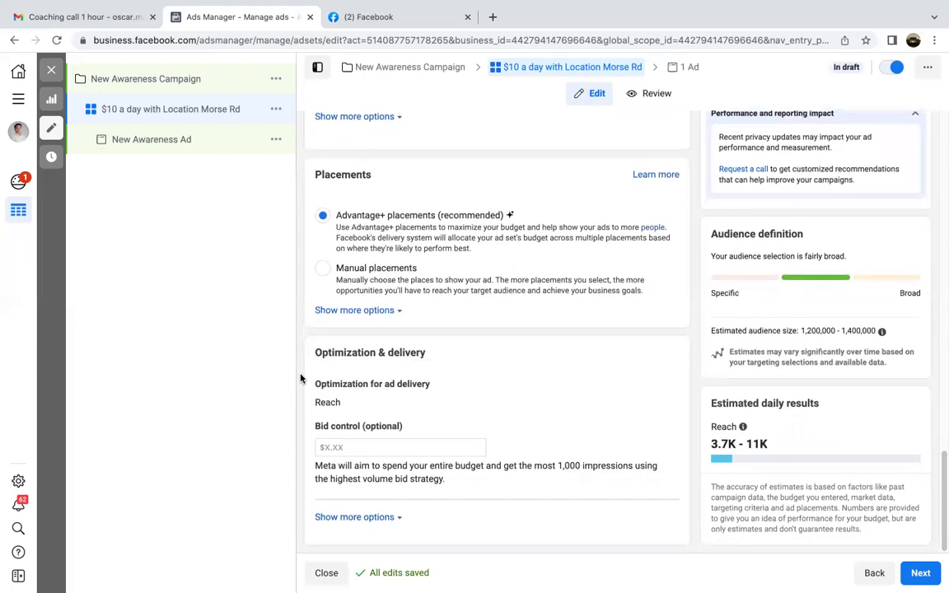
# Change the frequency cap from 1 to 3 impressions every 7 days, then continue to the ad
pyautogui.click(318, 517)
pyautogui.scroll(-2, 582, 459)
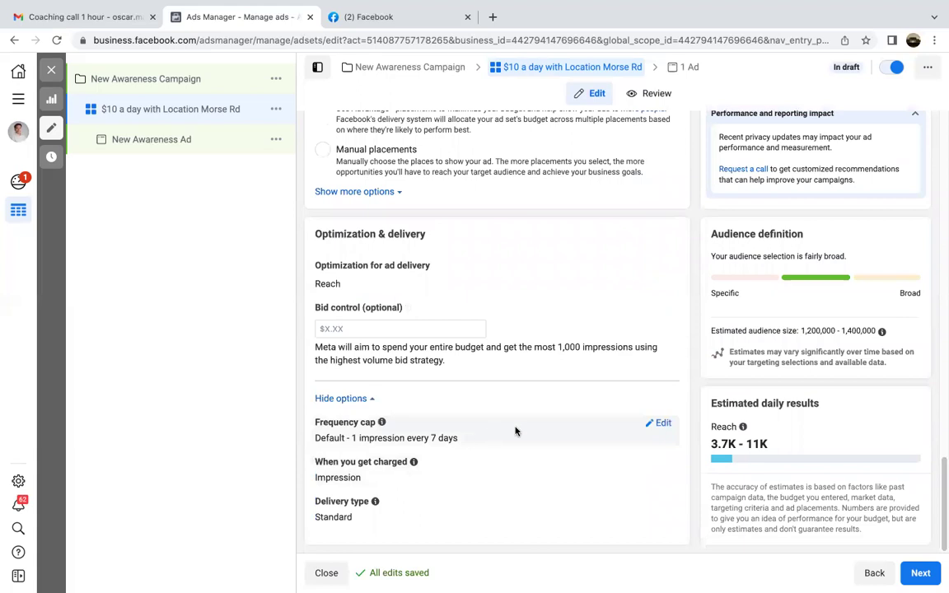
pyautogui.click(659, 422)
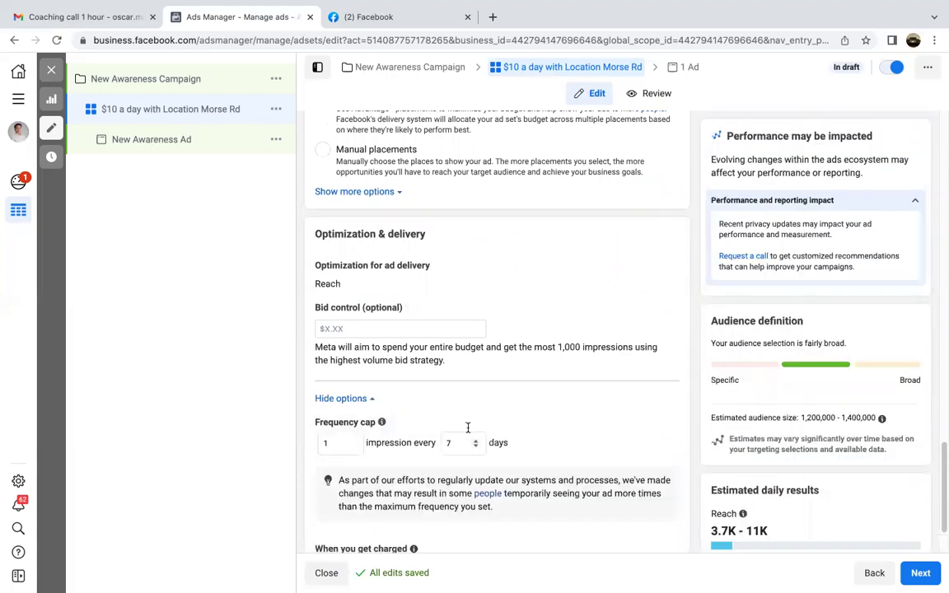
pyautogui.click(359, 442)
pyautogui.press('BackSpace')
pyautogui.write('3')
pyautogui.scroll(-1, 576, 392)
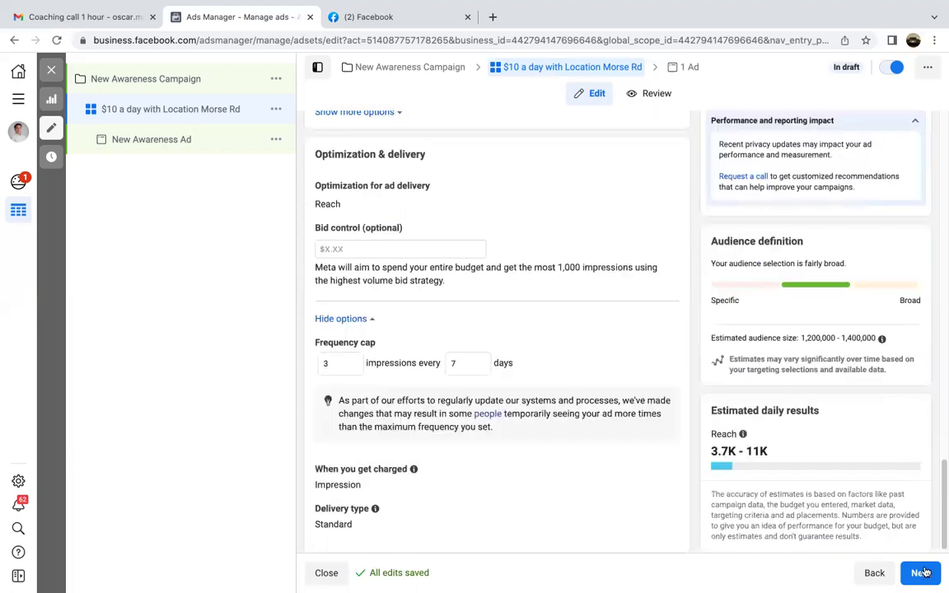
pyautogui.click(921, 573)
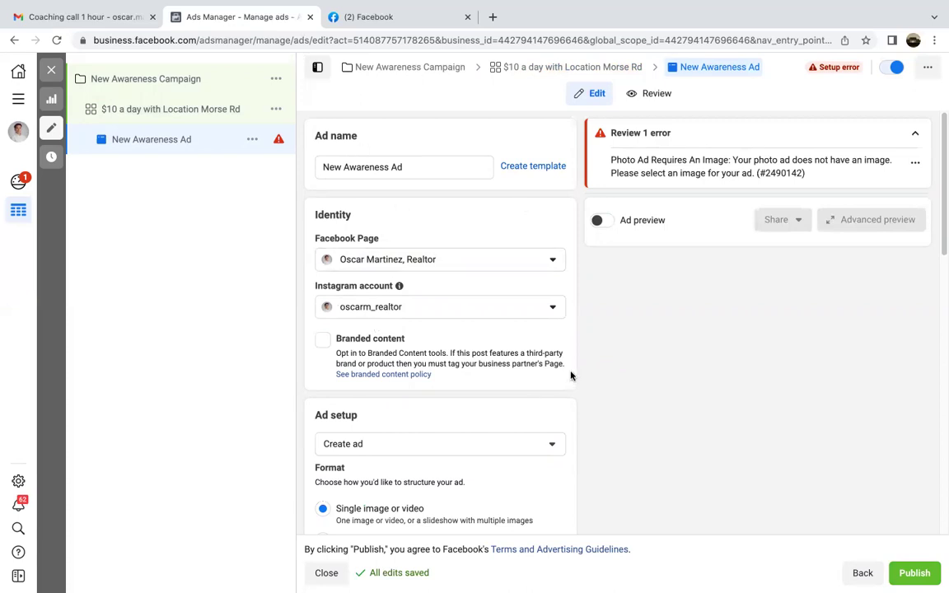
# Switch the ad setup from Create ad to Use existing post and bring up the Page's posts
pyautogui.scroll(-3, 428, 393)
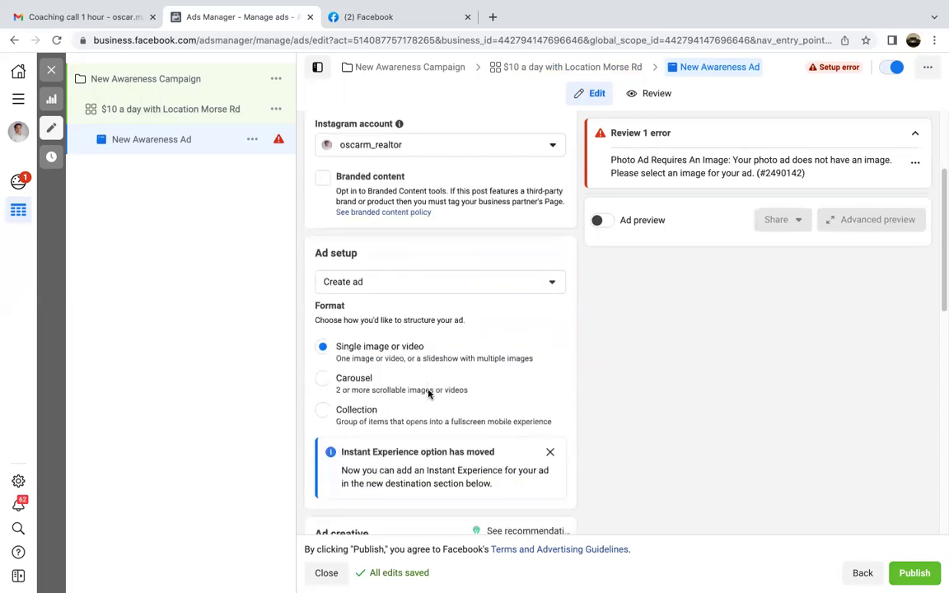
pyautogui.click(408, 278)
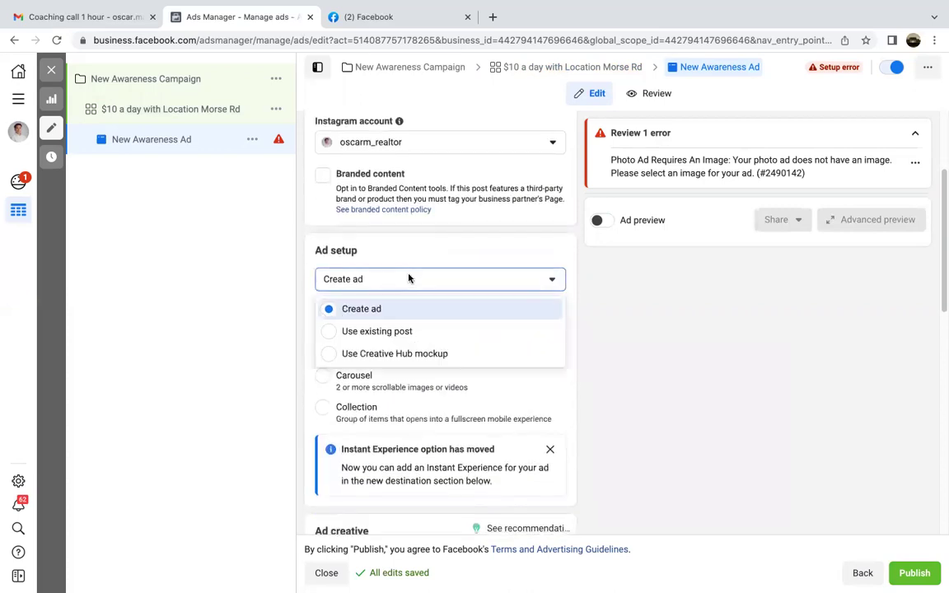
pyautogui.click(403, 333)
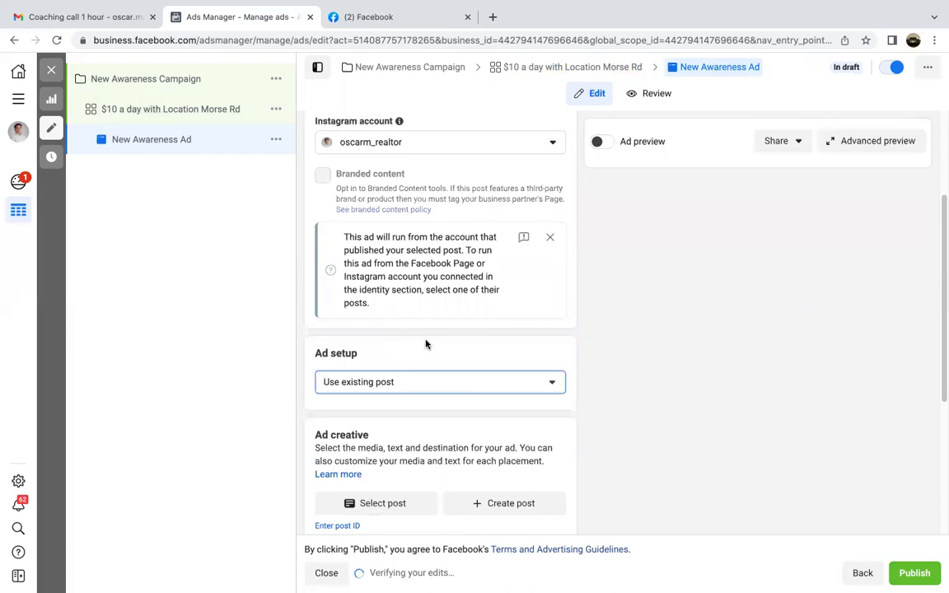
pyautogui.scroll(-3, 461, 361)
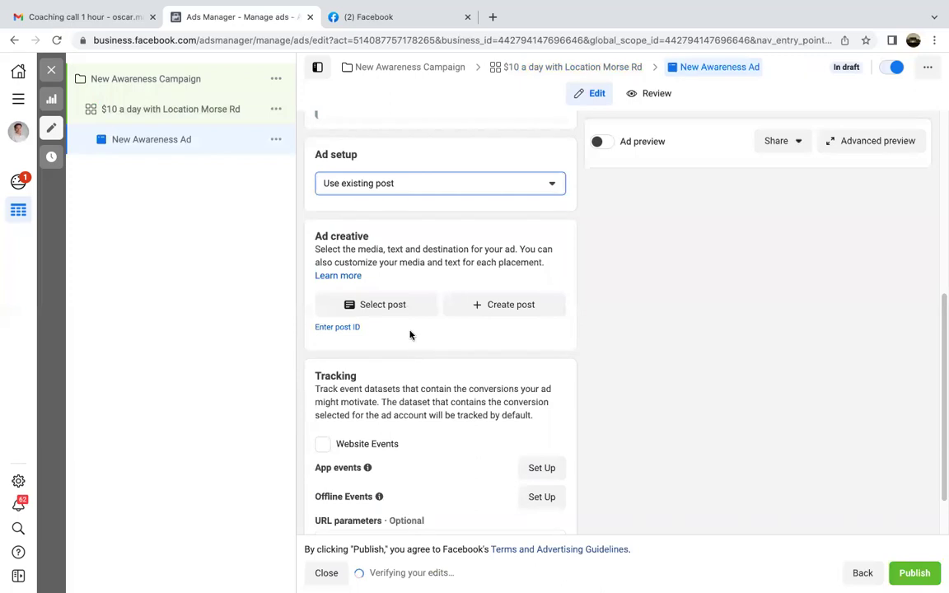
pyautogui.click(379, 301)
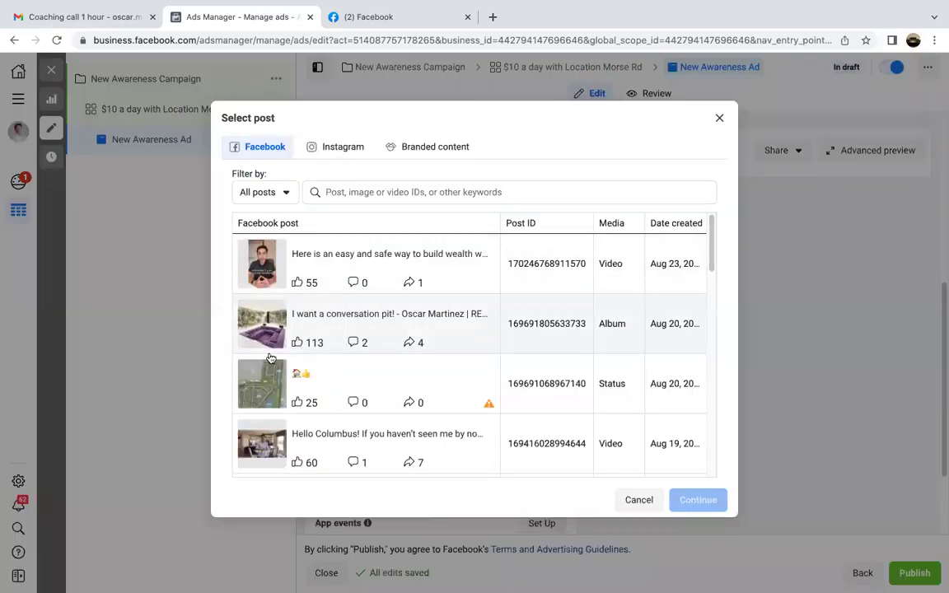
# Use the 'Hello Columbus!' video post as the ad's creative
pyautogui.scroll(-1, 329, 371)
pyautogui.click(378, 412)
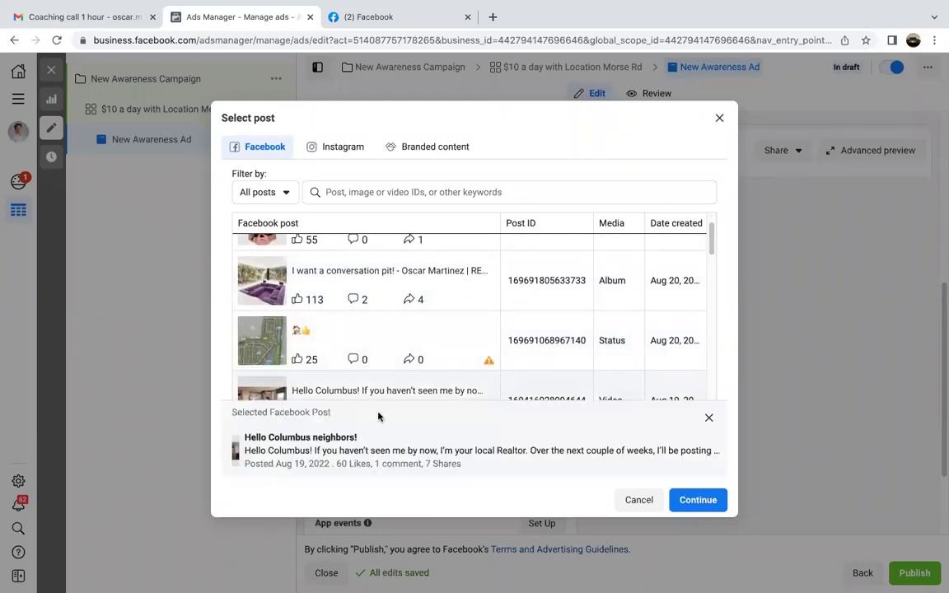
pyautogui.scroll(-1, 551, 324)
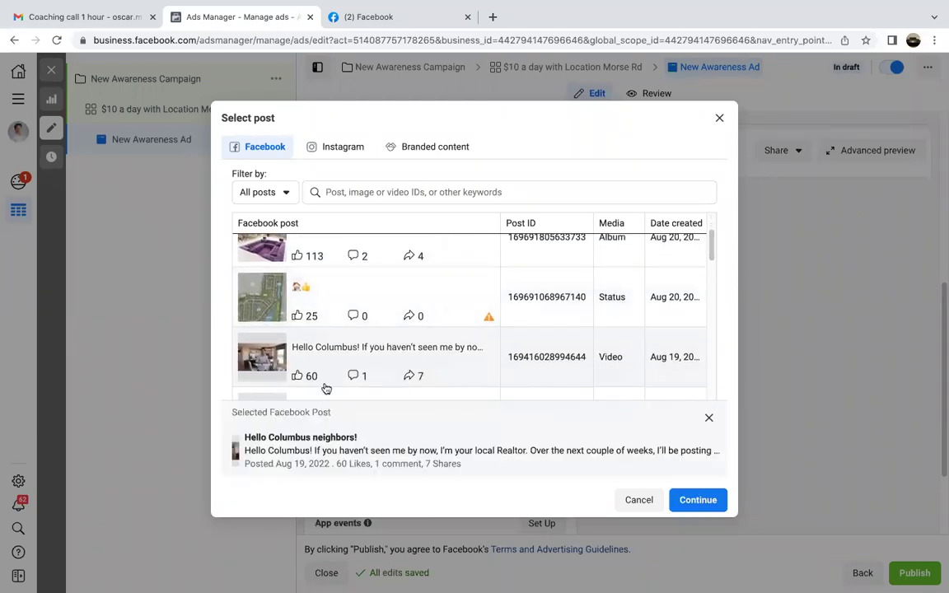
pyautogui.click(704, 500)
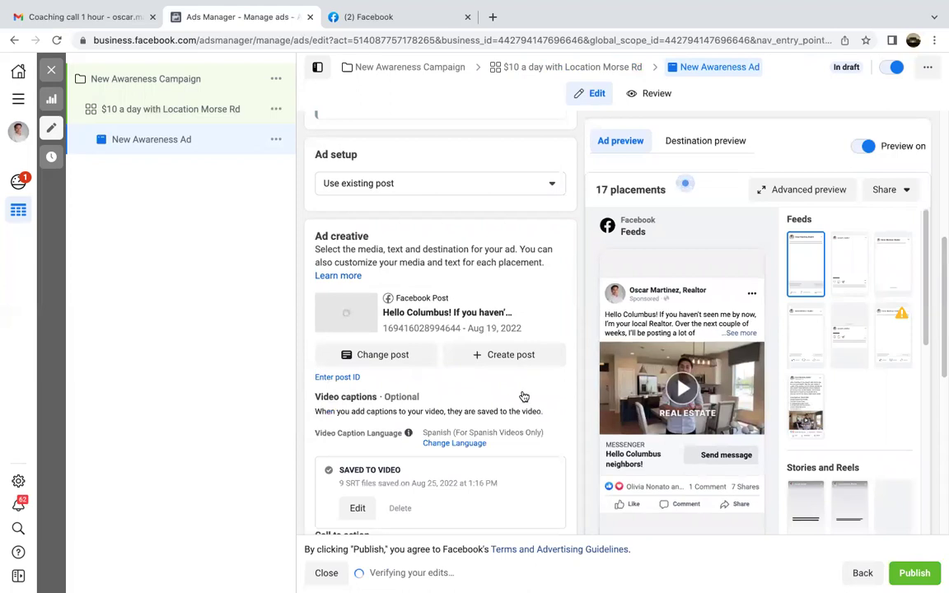
# Review the ad's Send message call to action, message template and tracking settings
pyautogui.scroll(-5, 536, 381)
pyautogui.scroll(2, 537, 388)
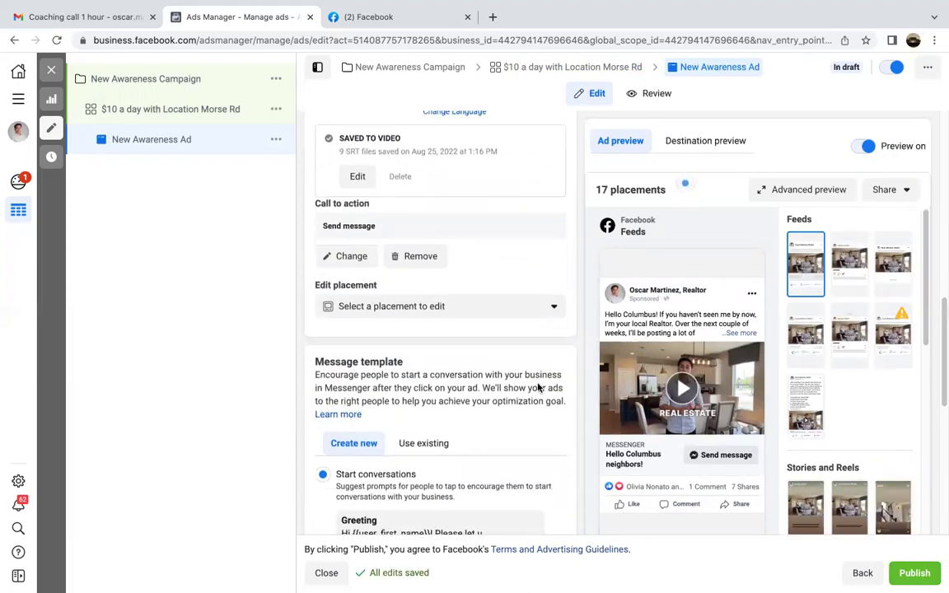
pyautogui.scroll(-1, 537, 387)
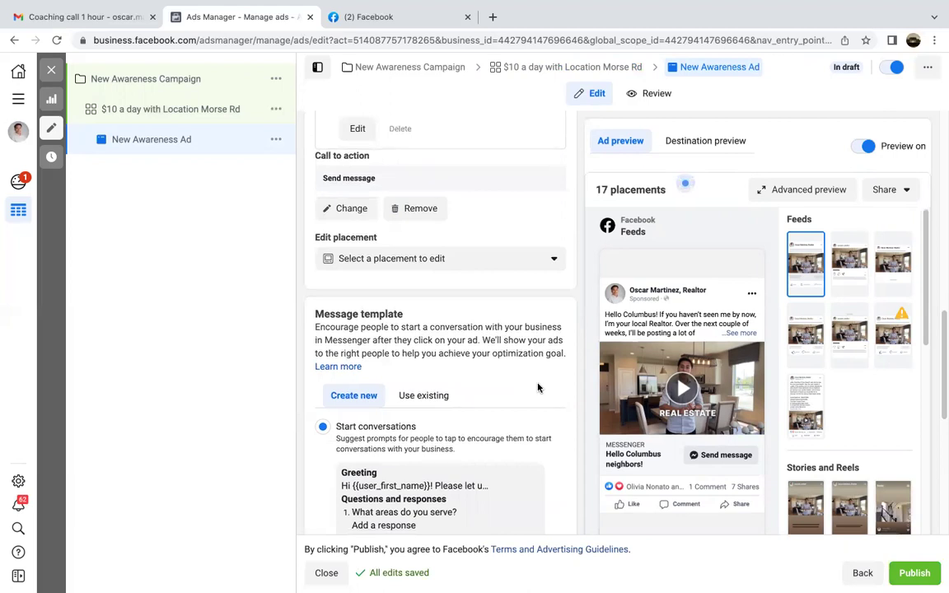
pyautogui.scroll(1, 537, 387)
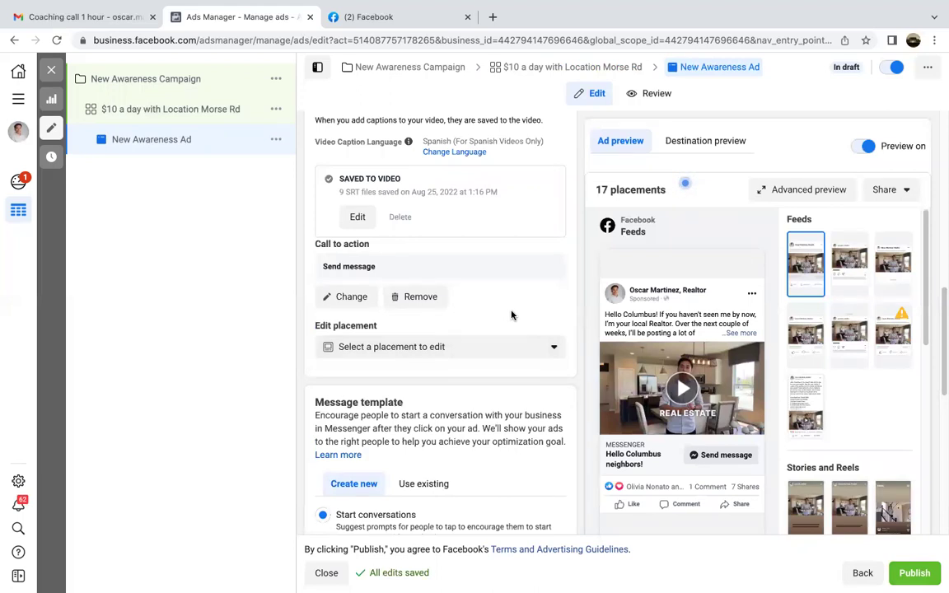
pyautogui.scroll(-3, 530, 323)
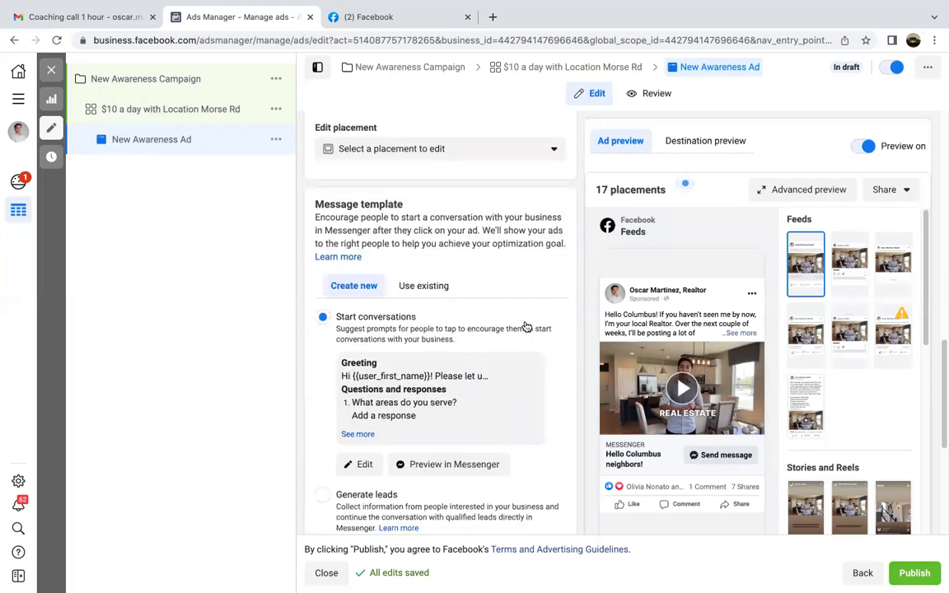
pyautogui.scroll(-1, 526, 327)
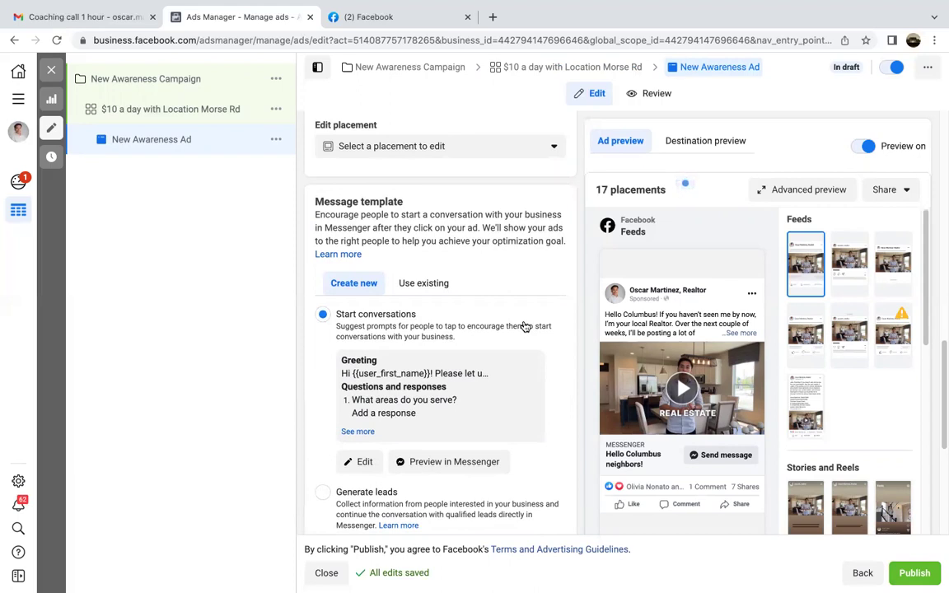
pyautogui.scroll(-2, 525, 327)
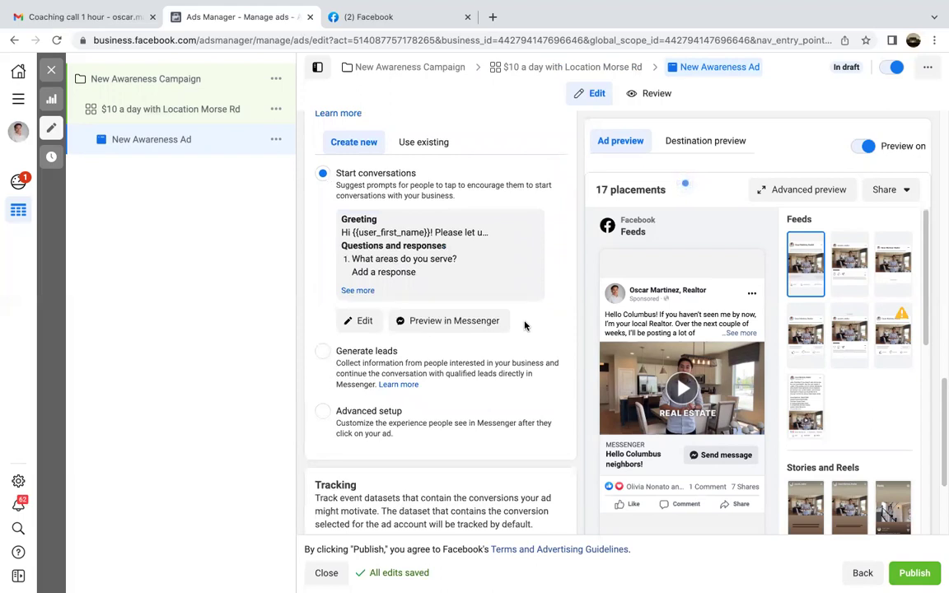
pyautogui.scroll(-2, 525, 327)
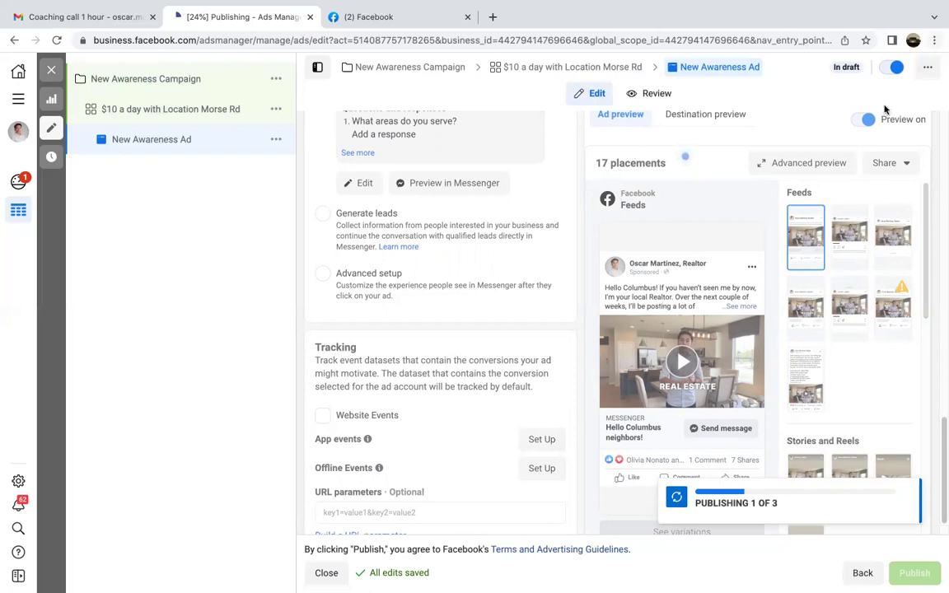
pyautogui.click(935, 39)
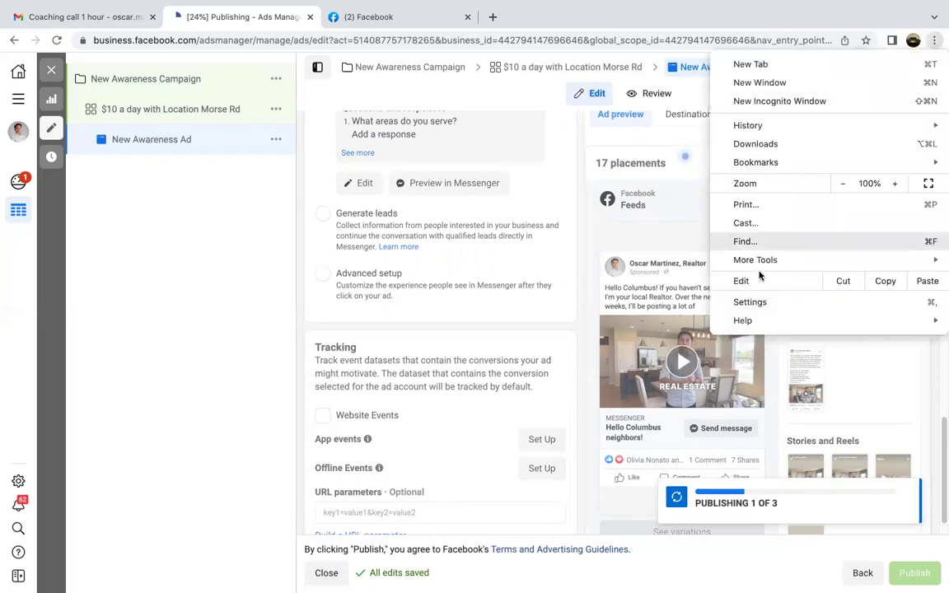
# Load Ads Manager in a new tab from the FB Business manager bookmark
pyautogui.click(211, 202)
pyautogui.click(493, 18)
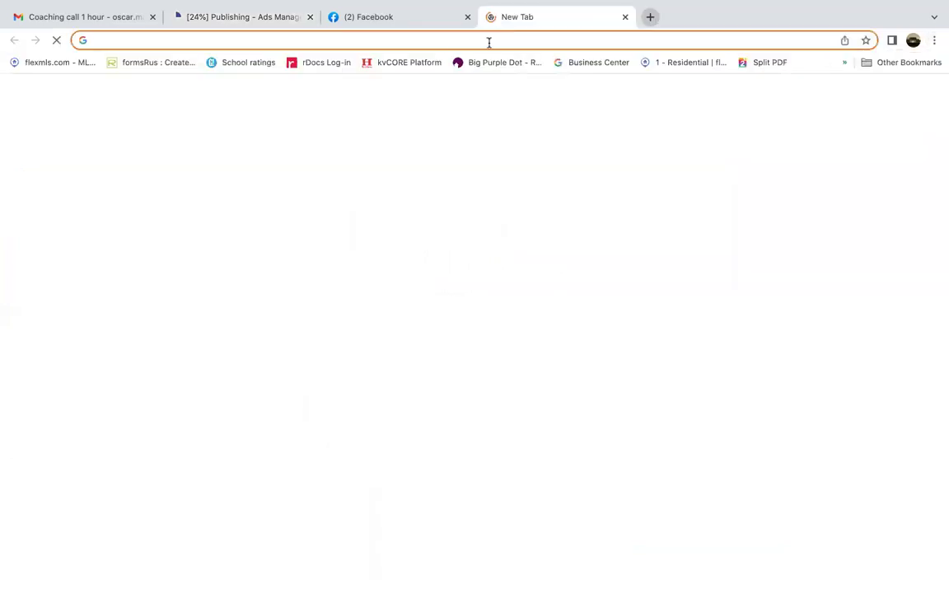
pyautogui.click(935, 40)
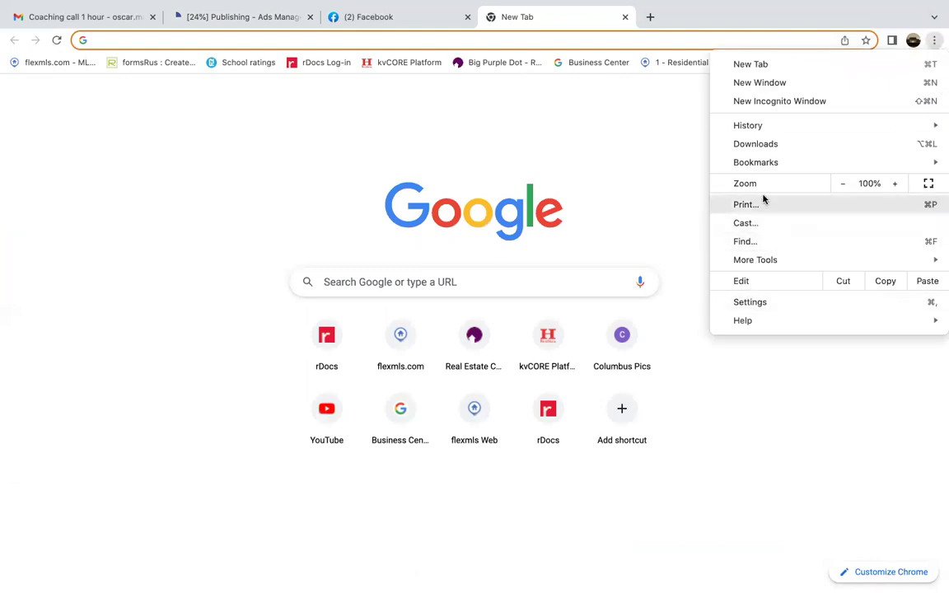
pyautogui.moveTo(757, 163)
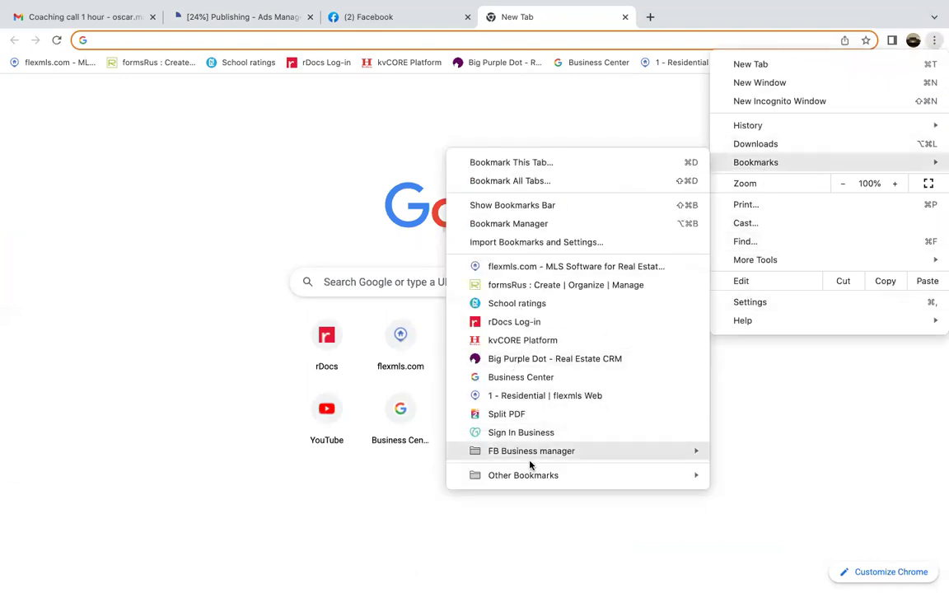
pyautogui.moveTo(535, 451)
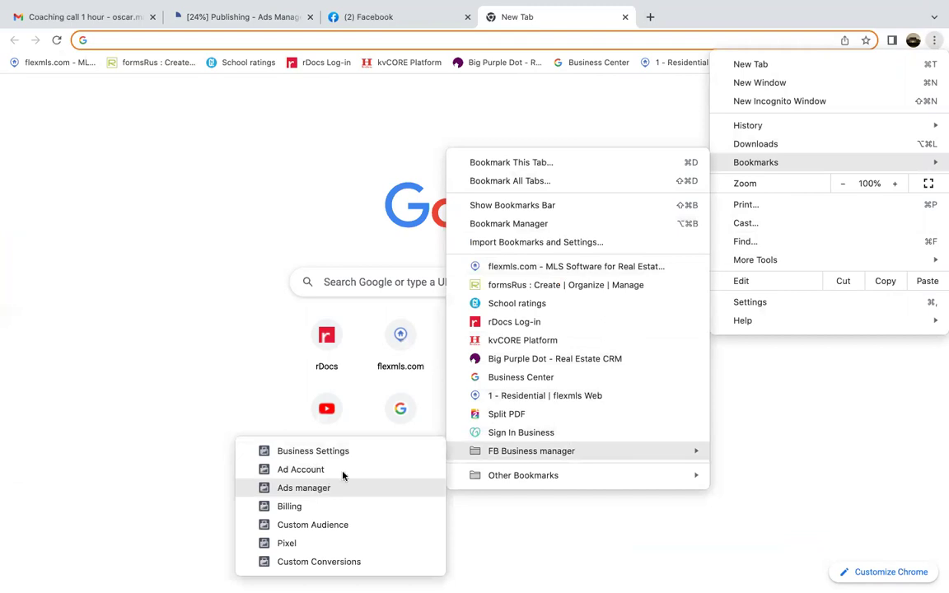
pyautogui.click(312, 490)
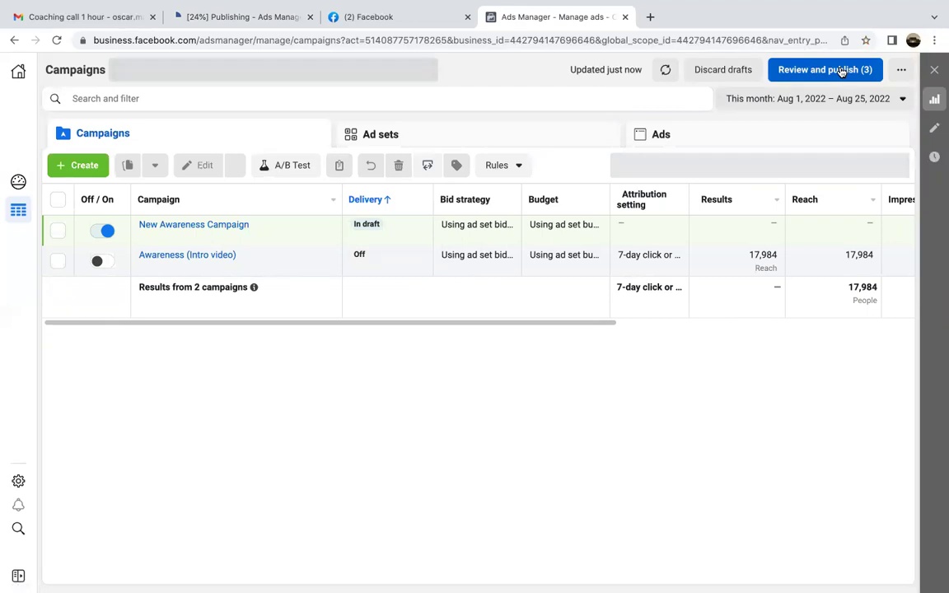
# Publish the New Awareness Campaign's draft items and leave the old ad-editor tab
pyautogui.click(841, 71)
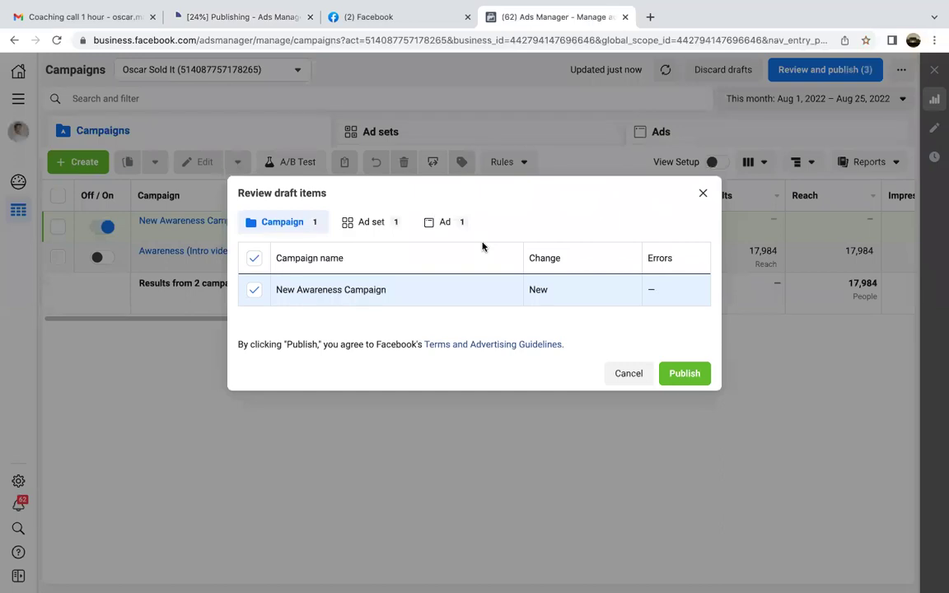
pyautogui.click(685, 373)
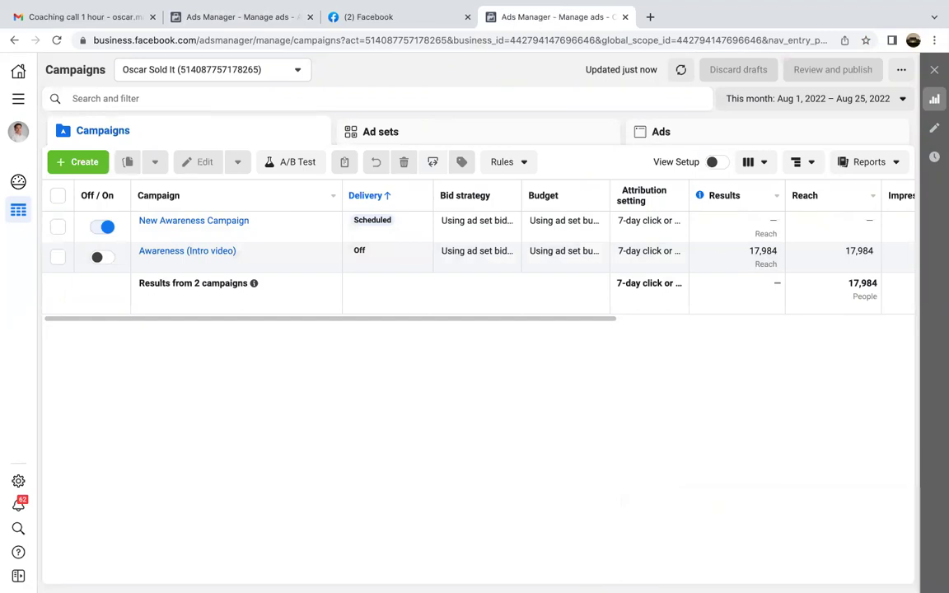
pyautogui.click(316, 23)
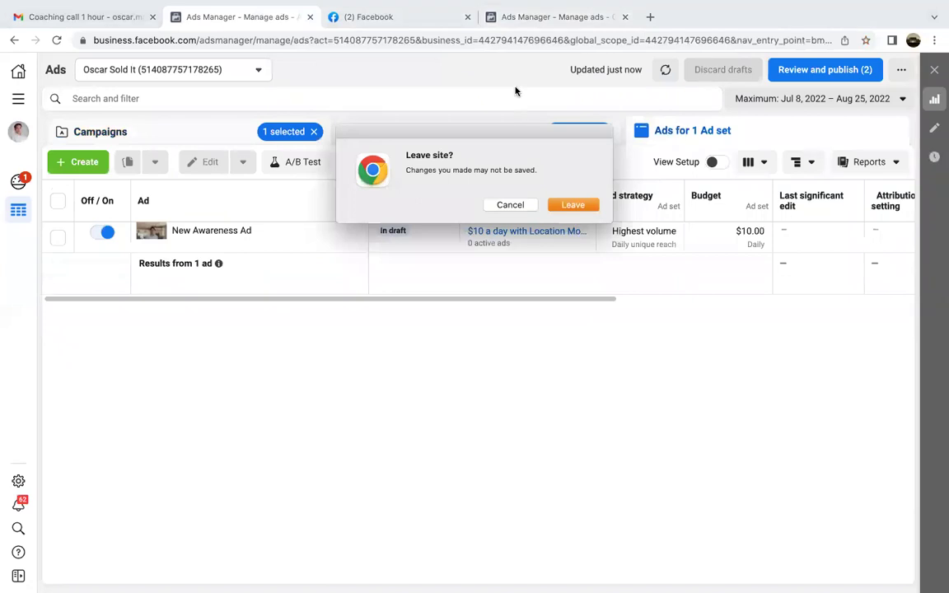
pyautogui.click(572, 205)
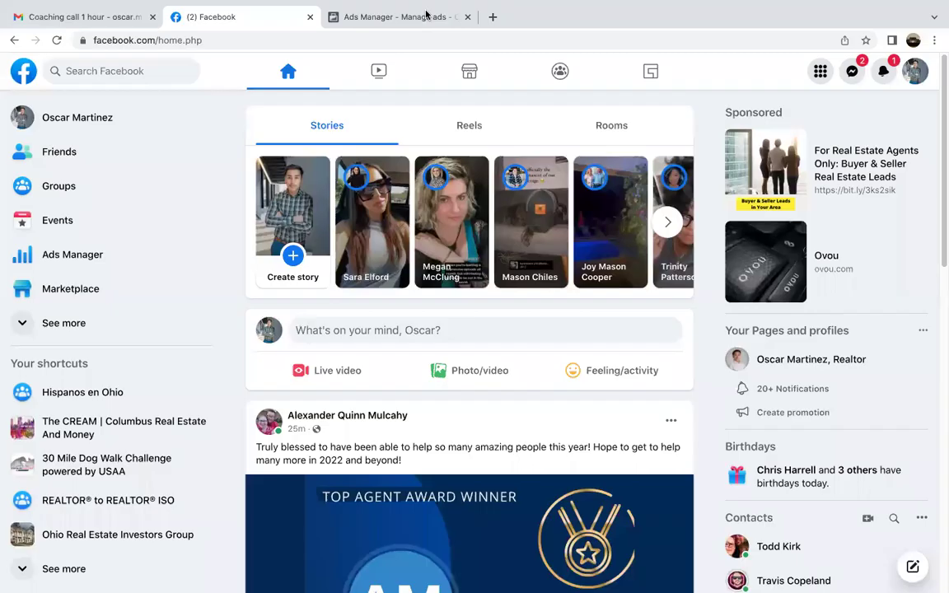
# Return to the Ads Manager campaigns list to check the campaign statuses
pyautogui.click(426, 14)
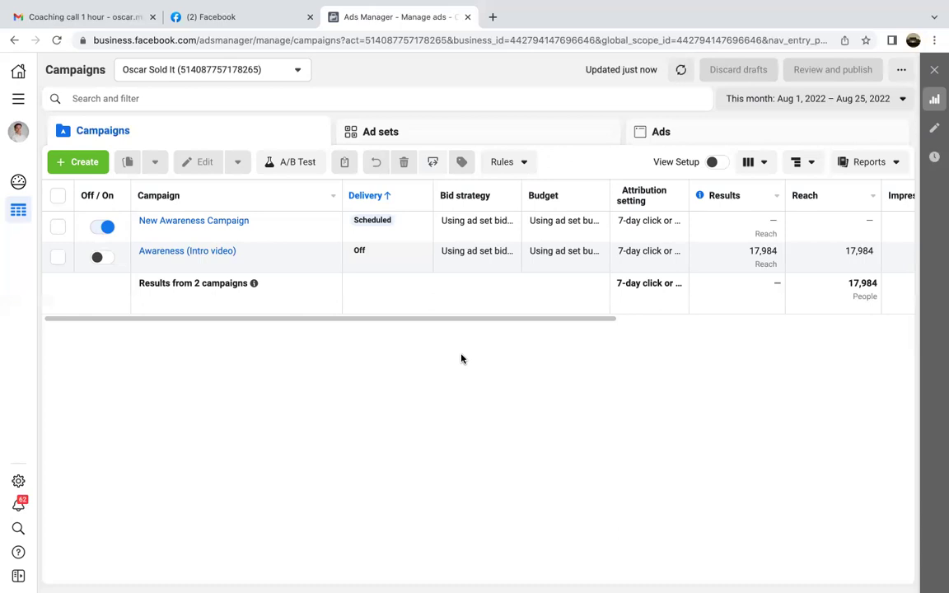
# Go to the Audiences page through the All tools menu
pyautogui.click(21, 100)
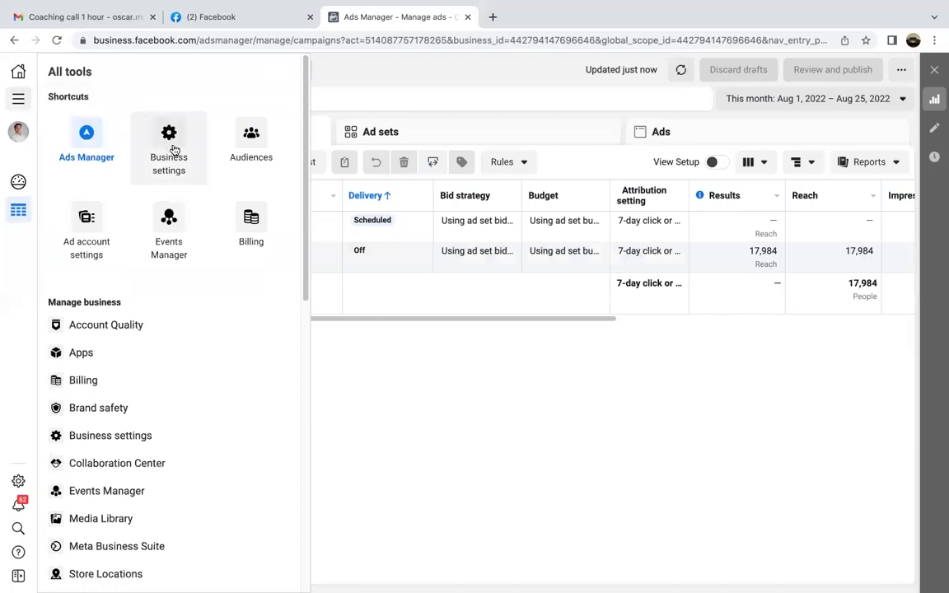
pyautogui.click(257, 150)
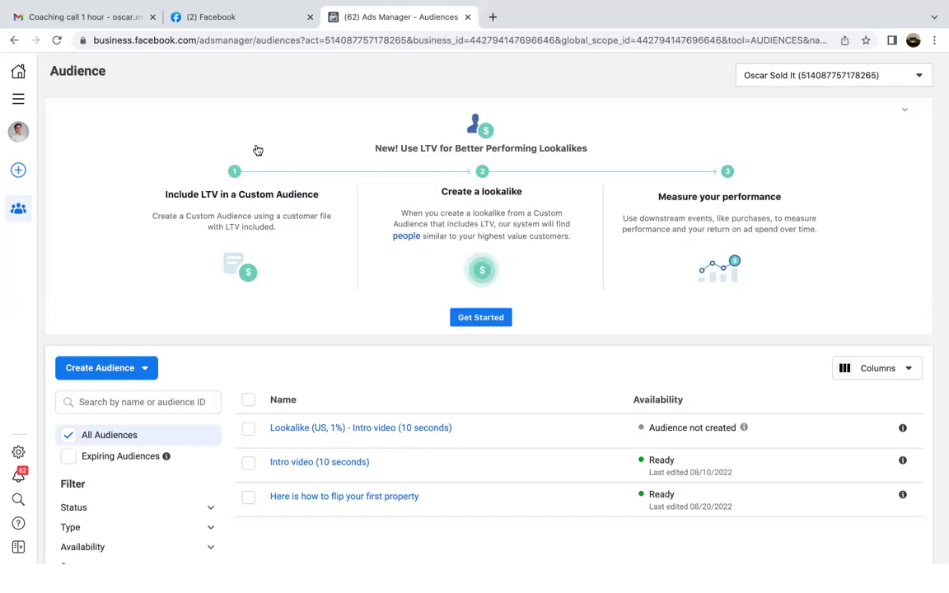
# Start a Custom Audience with Video as the source and list its engagement types
pyautogui.click(120, 369)
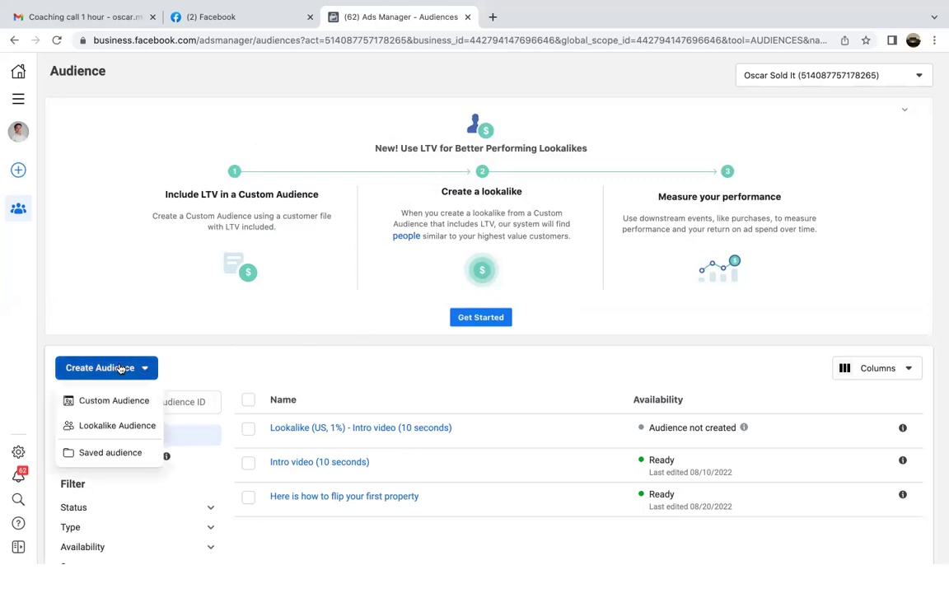
pyautogui.click(114, 403)
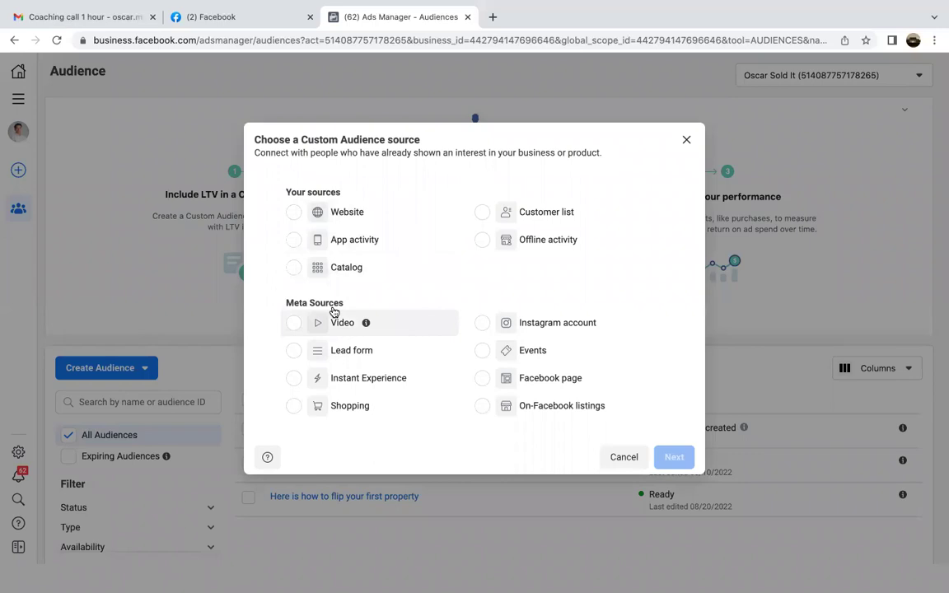
pyautogui.click(294, 323)
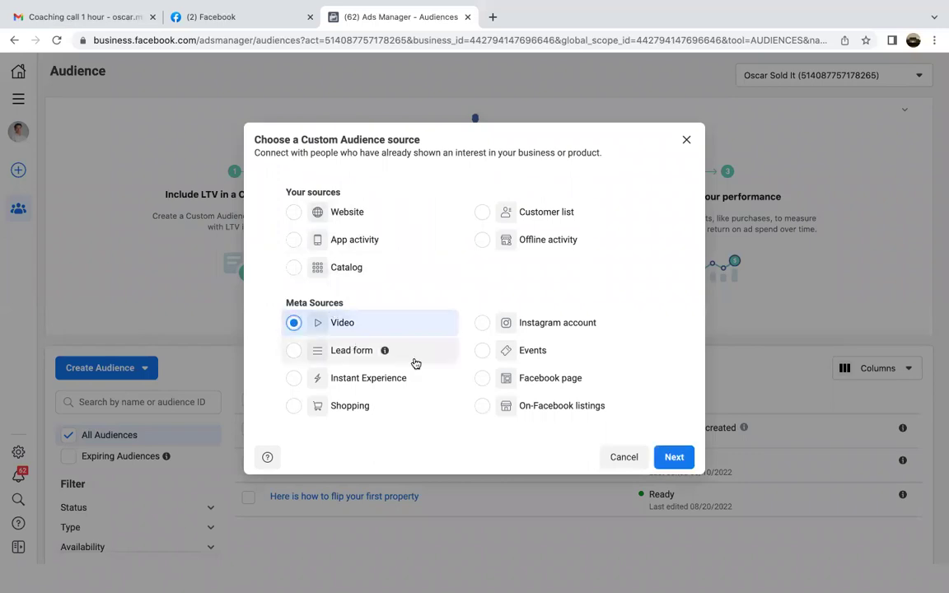
pyautogui.click(665, 459)
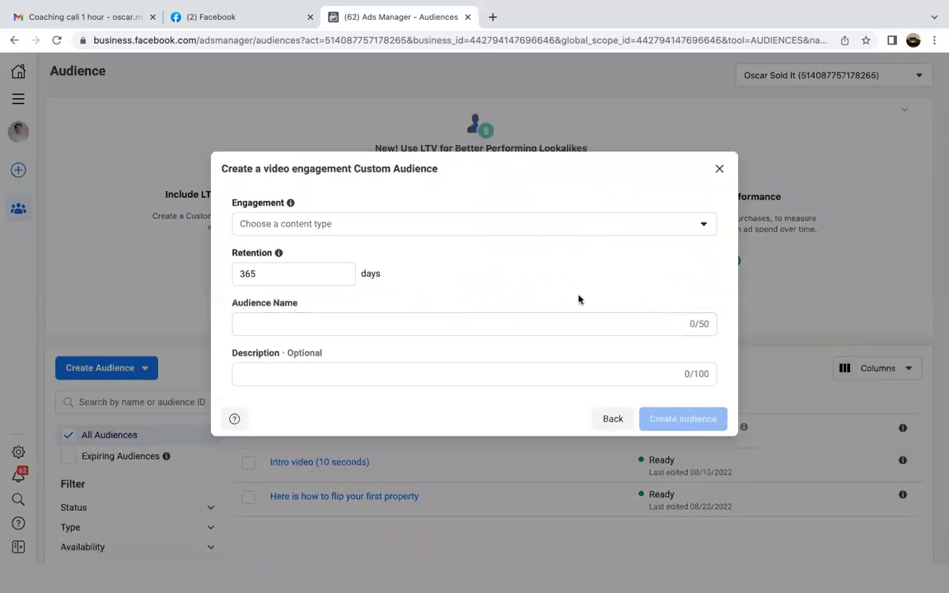
pyautogui.click(452, 225)
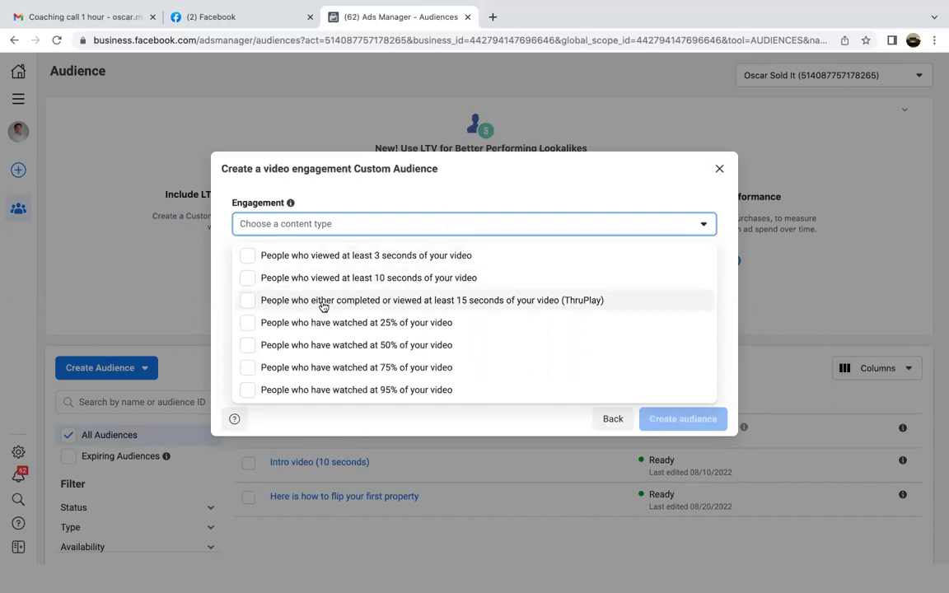
# Target people who watched 50% of the 'Hello Columbus neighbors!' video
pyautogui.click(248, 346)
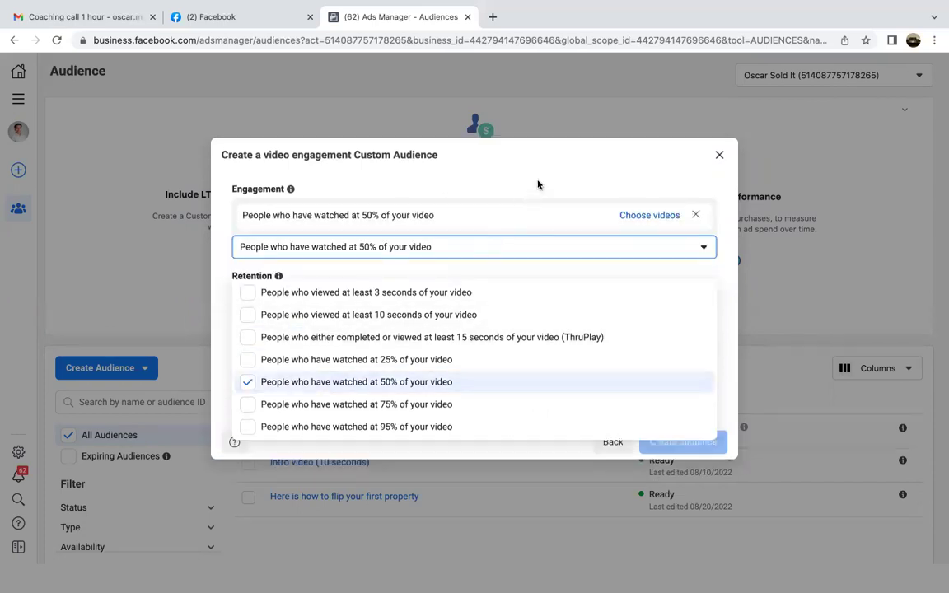
pyautogui.click(578, 171)
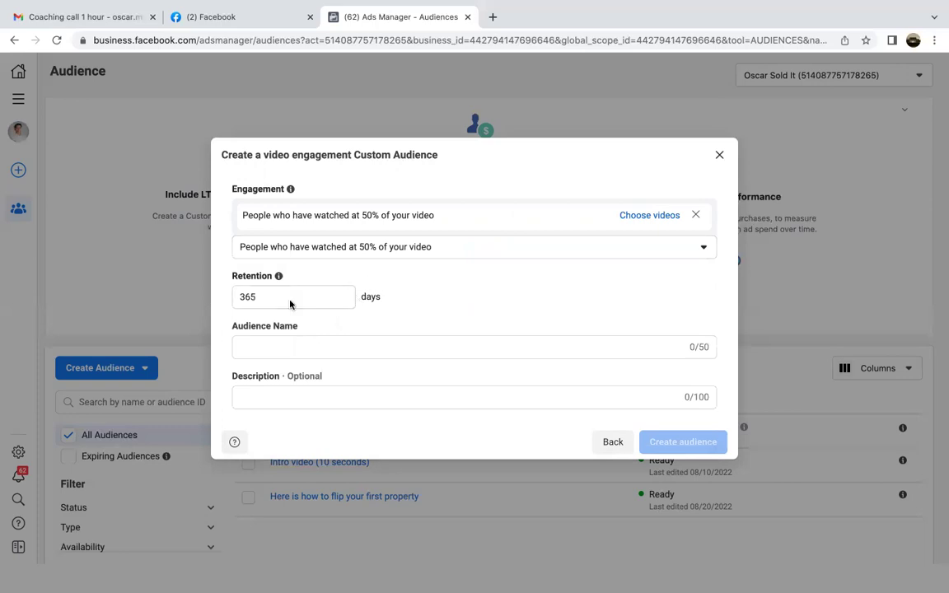
pyautogui.click(665, 216)
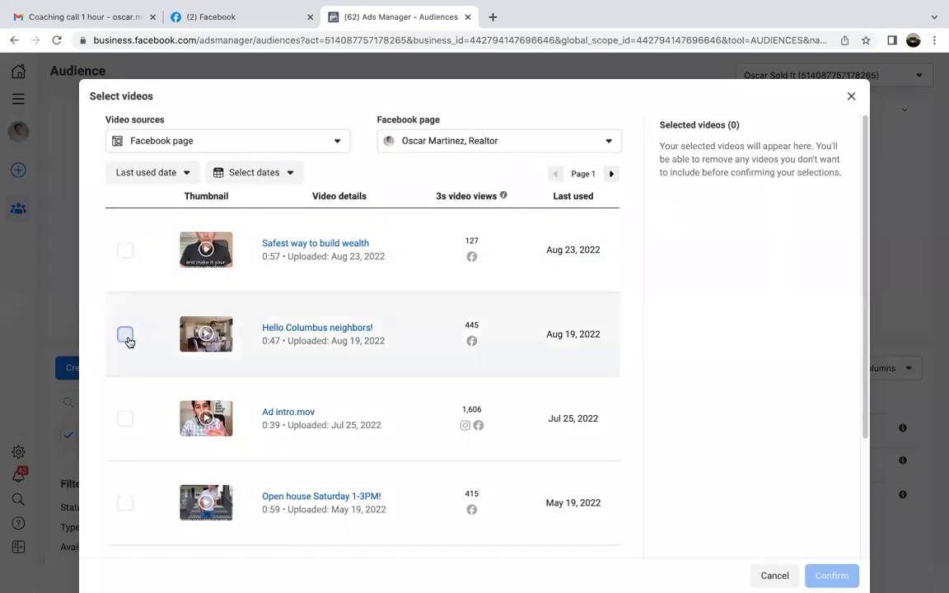
pyautogui.click(126, 335)
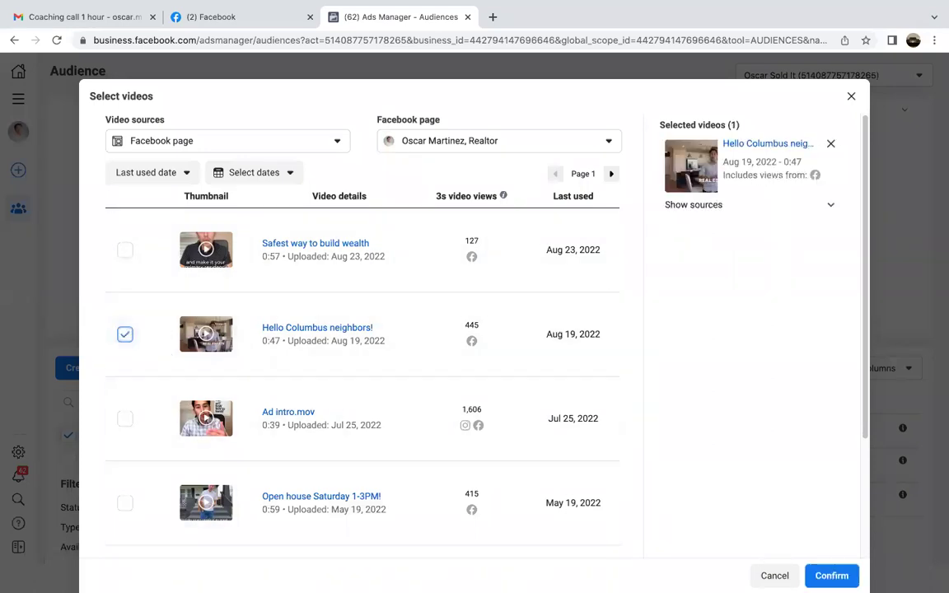
pyautogui.click(853, 578)
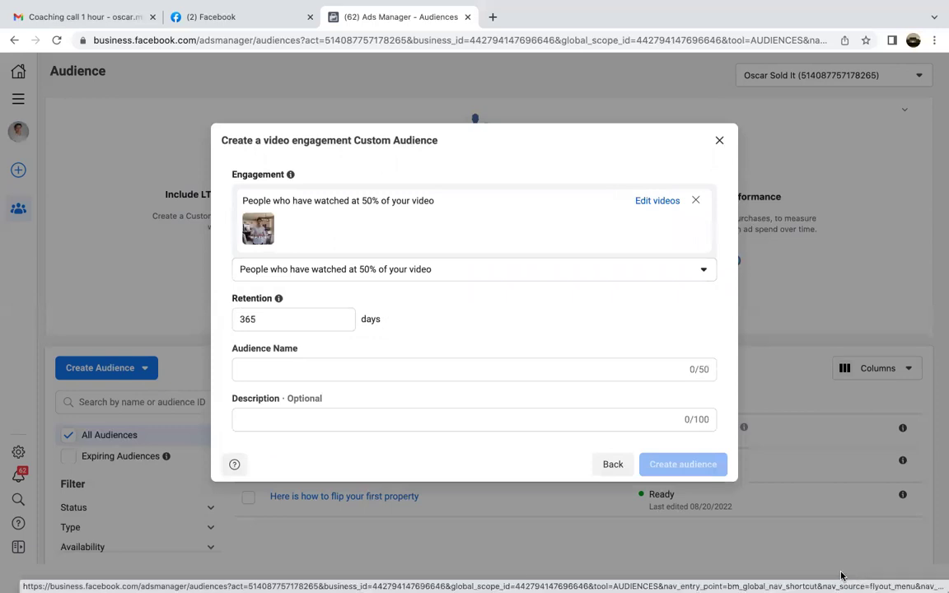
# Set the audience retention period to 30 days
pyautogui.doubleClick(277, 320)
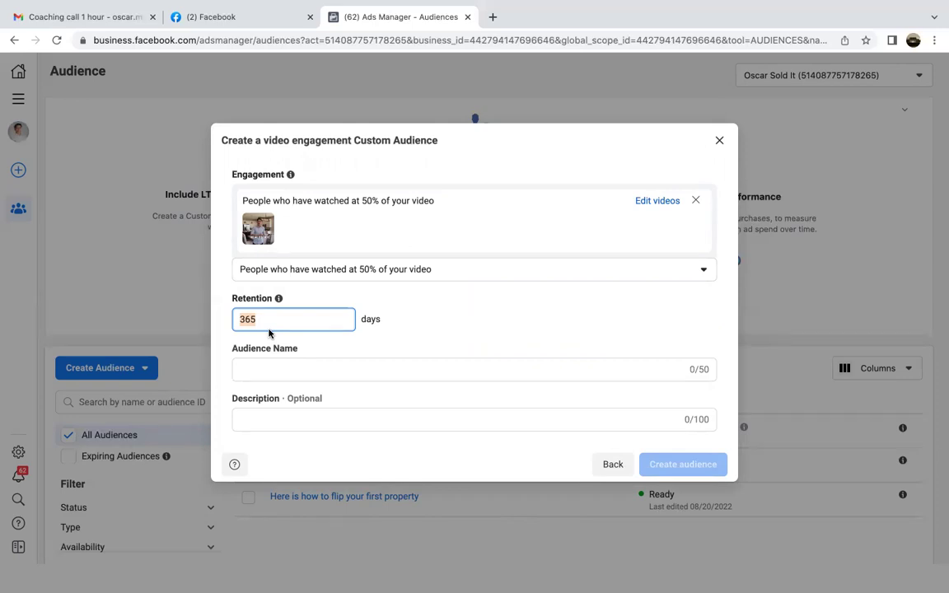
pyautogui.write('30')
pyautogui.click(482, 331)
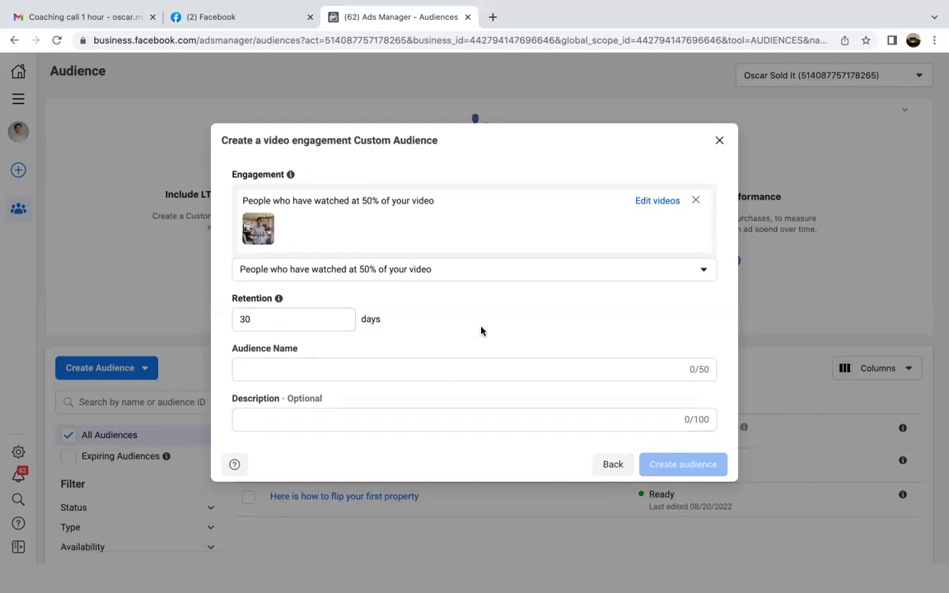
# Name the audience 'Intro video 2 (50%)' and create it
pyautogui.click(416, 375)
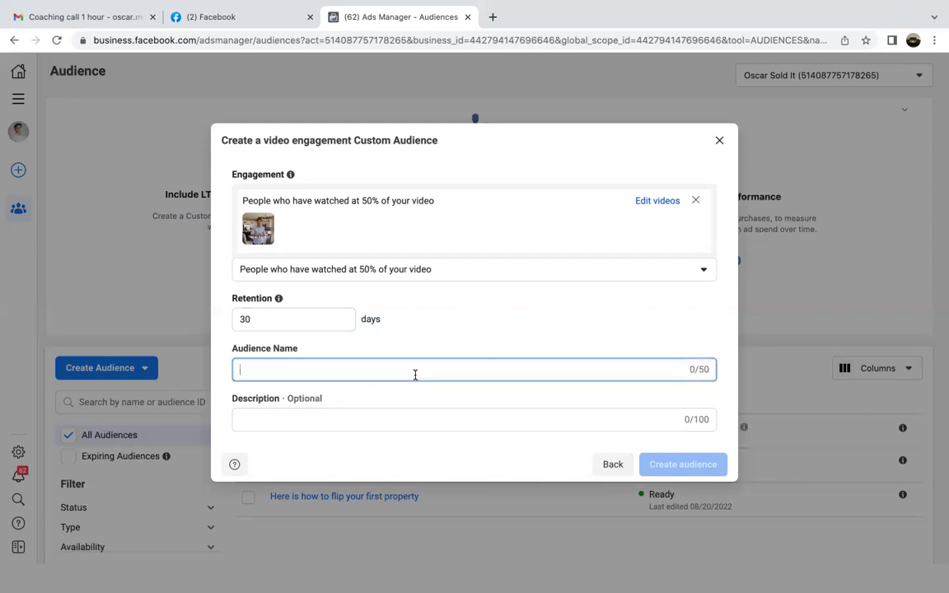
pyautogui.write('Intro vid')
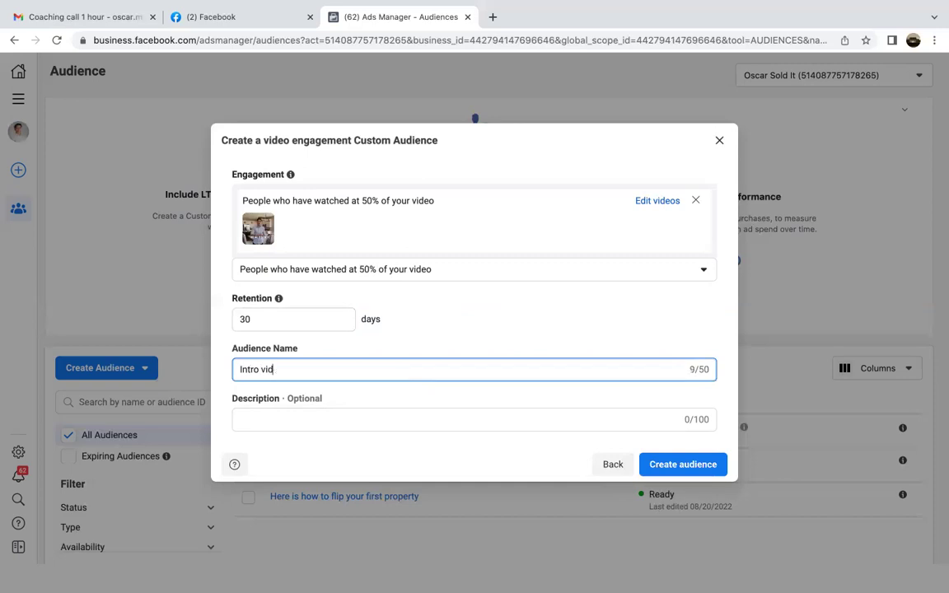
pyautogui.write('eo 2 (50%)')
pyautogui.click(509, 320)
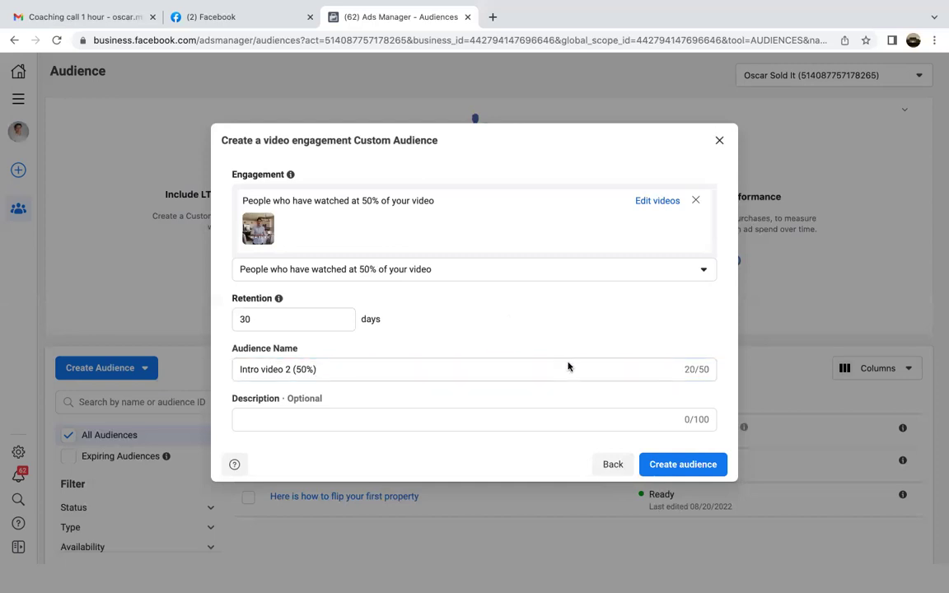
pyautogui.click(683, 464)
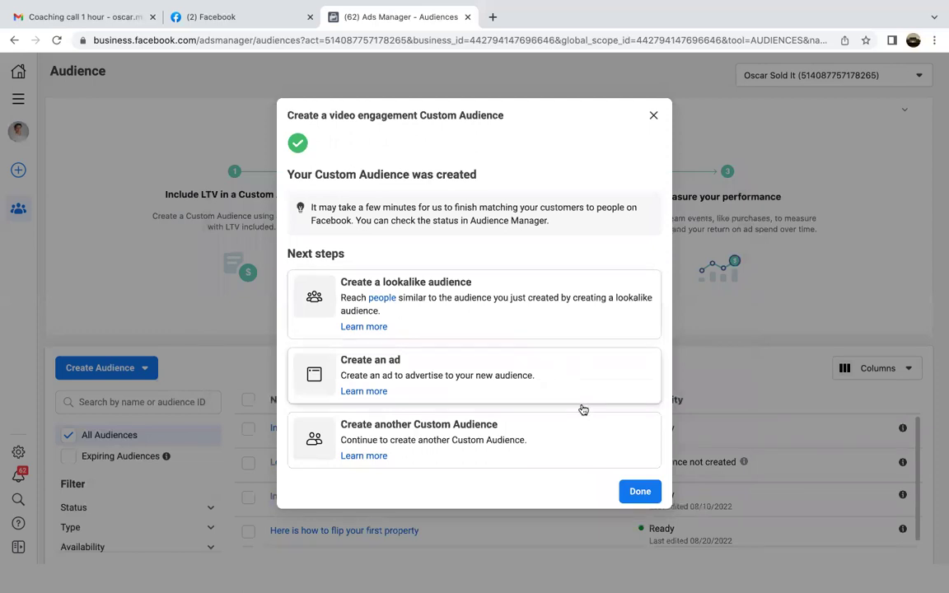
# Delete the unused Lookalike (US, 1%) - Intro video (10 seconds) audience
pyautogui.click(640, 492)
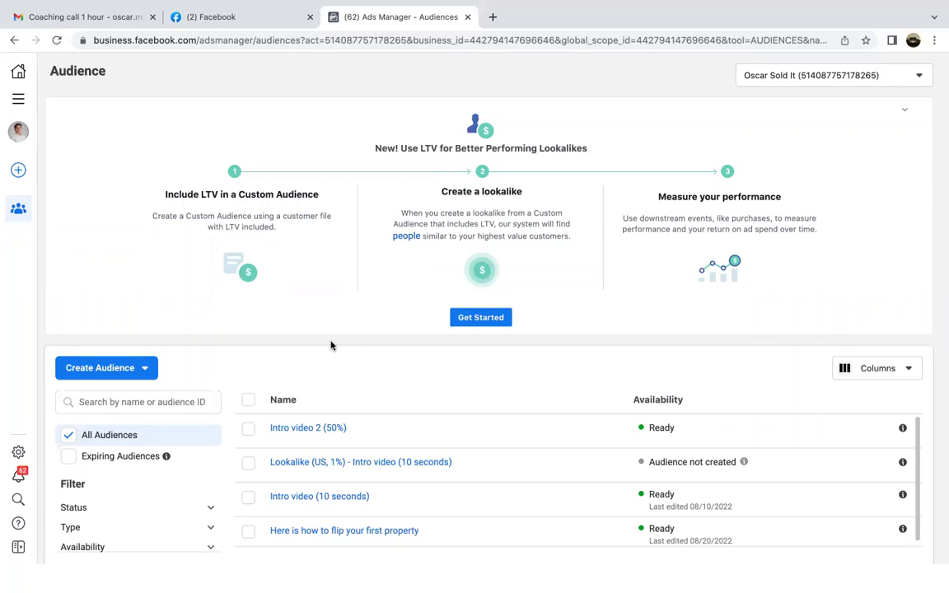
pyautogui.click(249, 465)
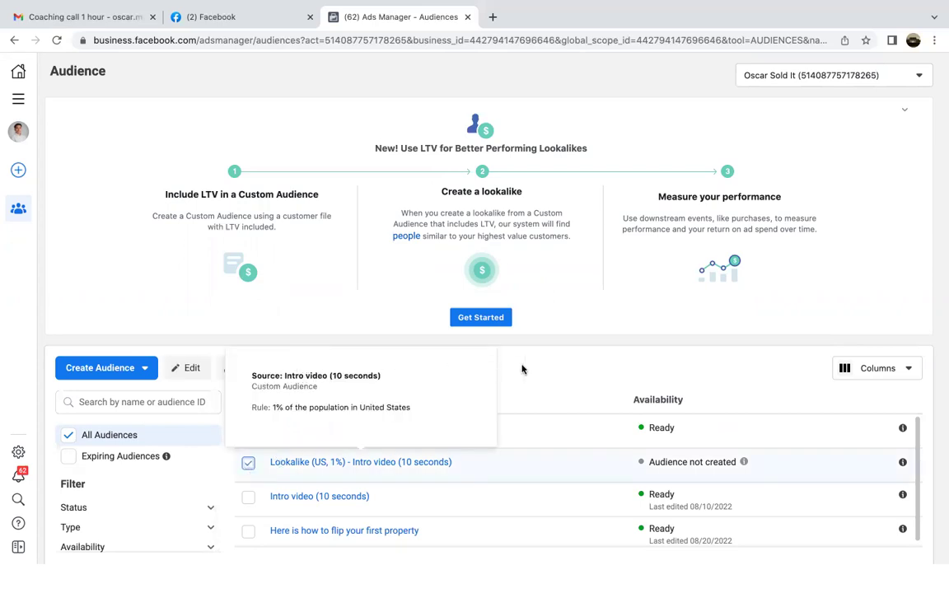
pyautogui.click(322, 368)
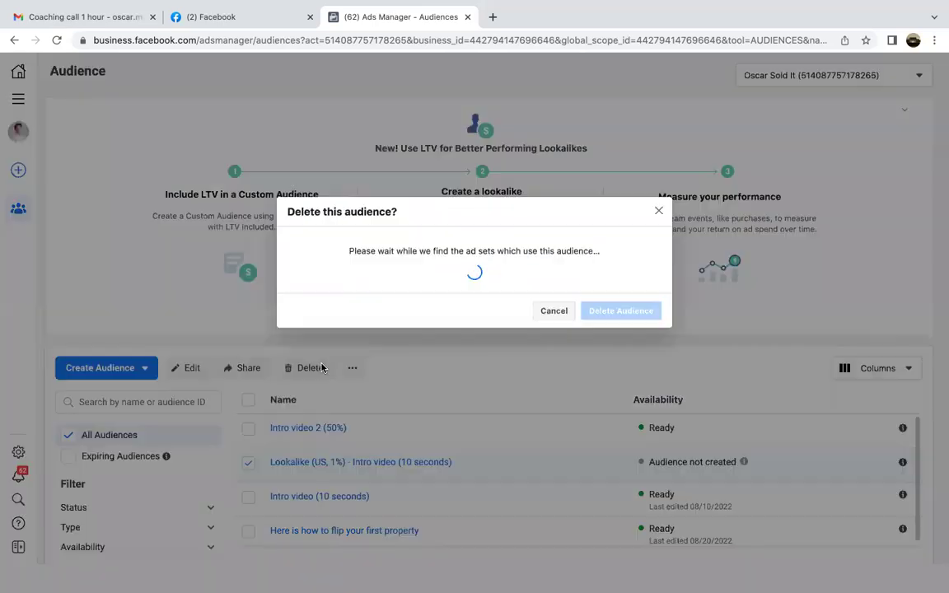
pyautogui.click(626, 304)
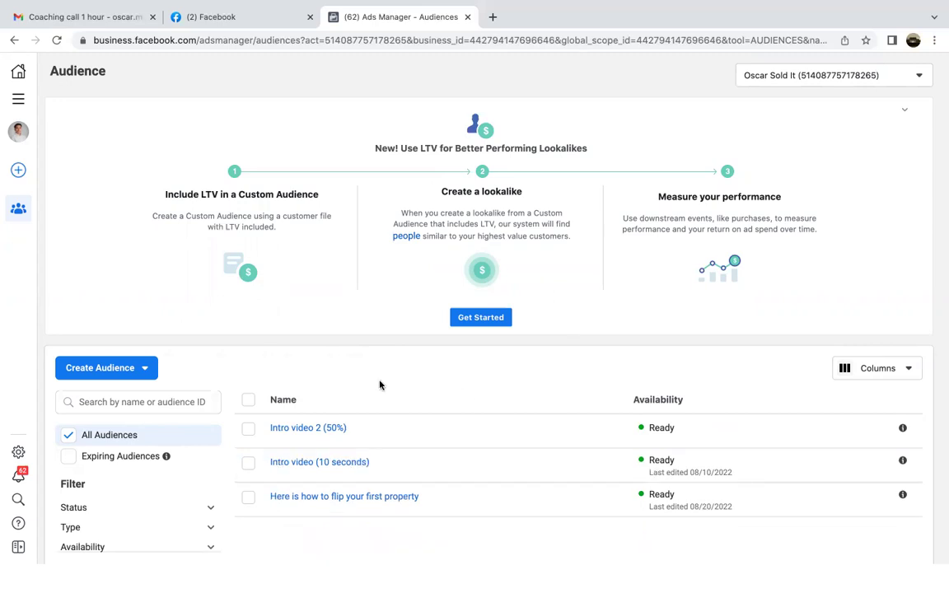
pyautogui.click(106, 371)
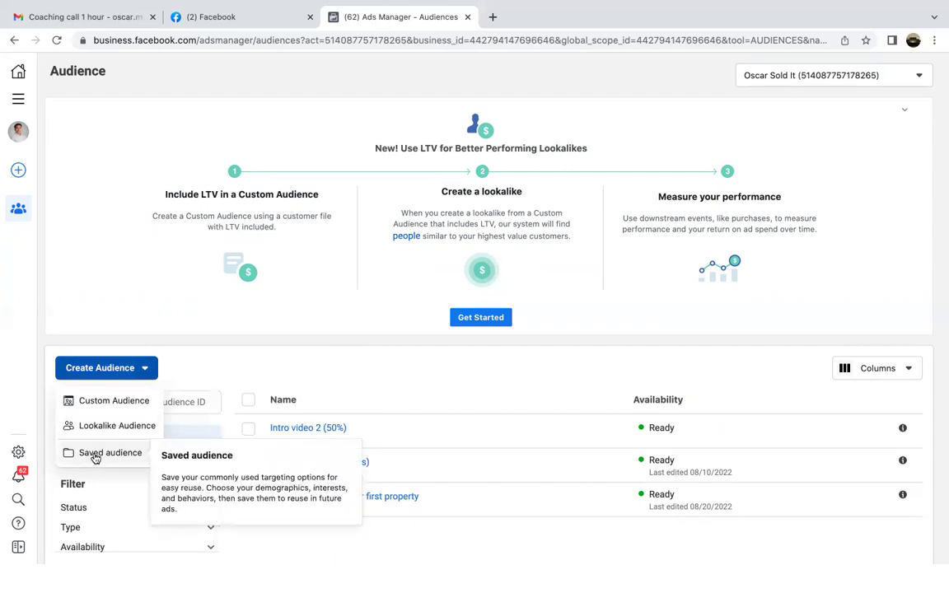
pyautogui.click(324, 375)
pyautogui.click(248, 428)
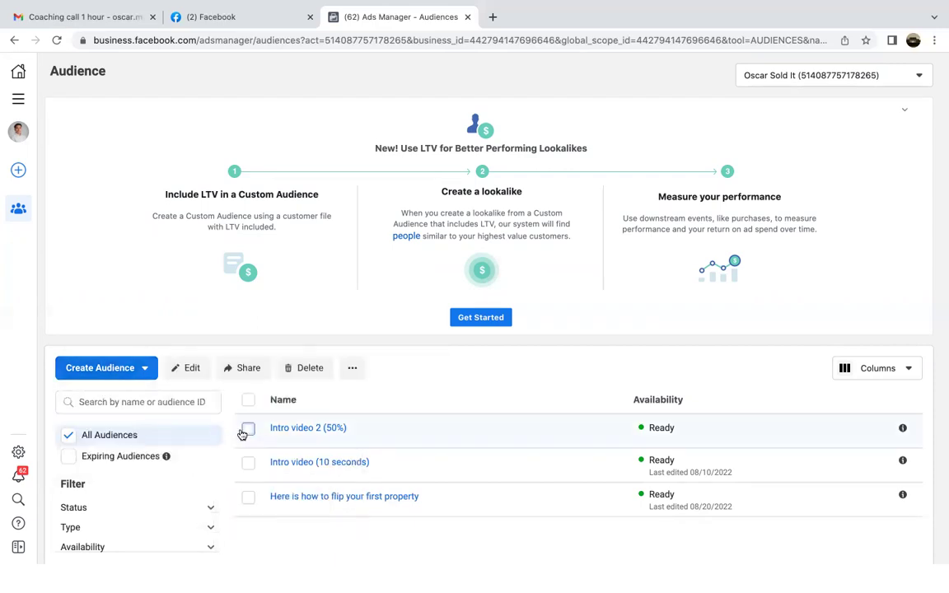
pyautogui.click(109, 368)
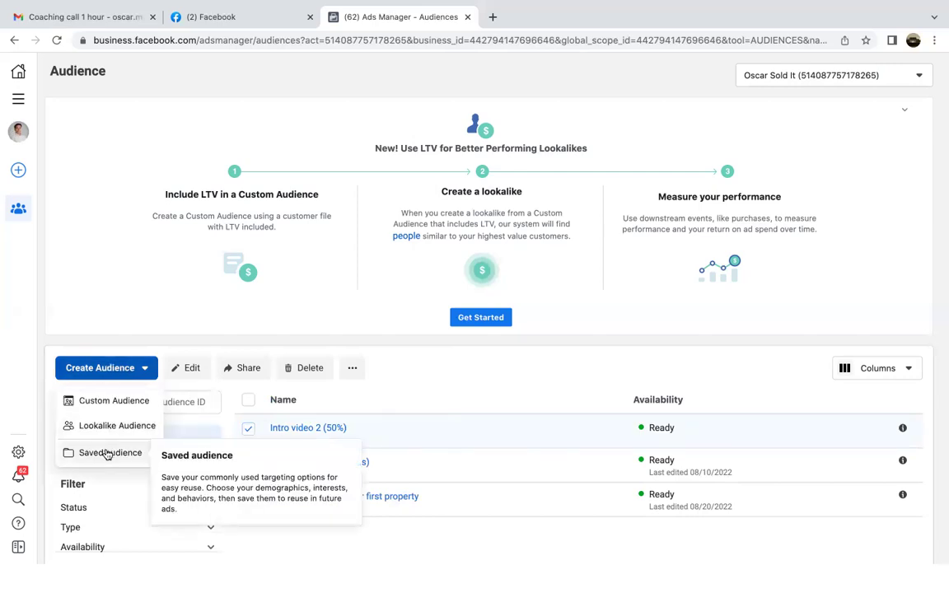
pyautogui.click(358, 369)
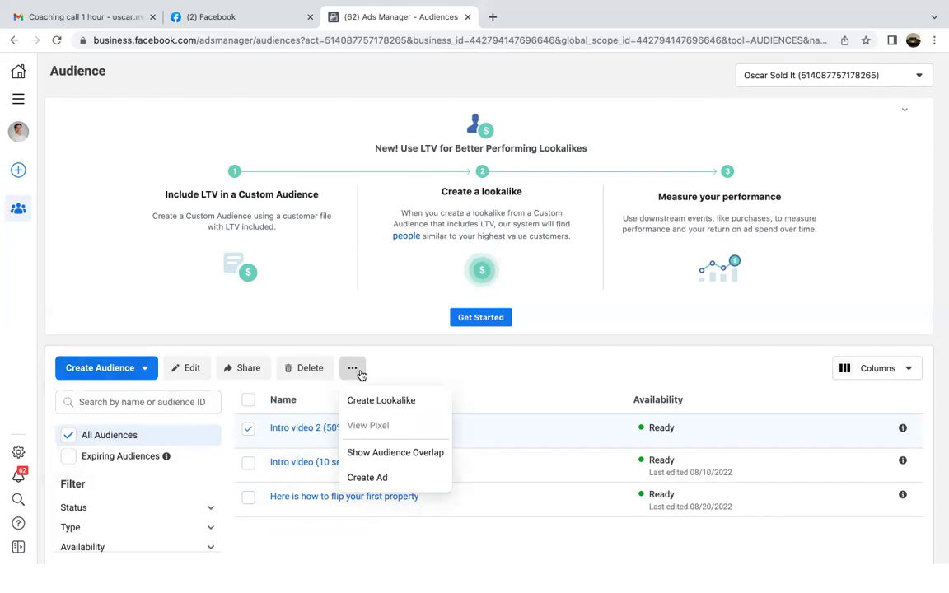
pyautogui.click(541, 365)
pyautogui.click(248, 428)
pyautogui.click(248, 463)
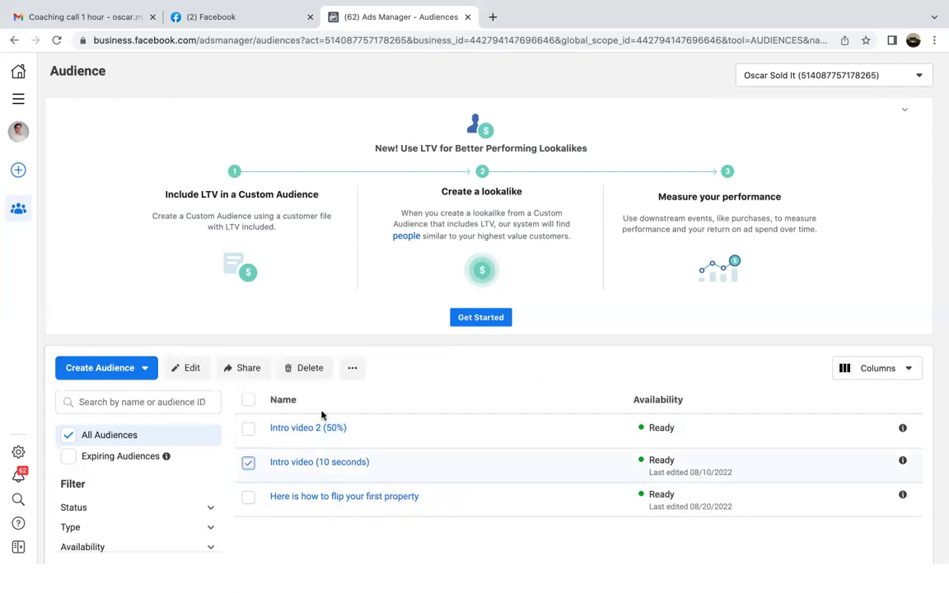
pyautogui.click(351, 372)
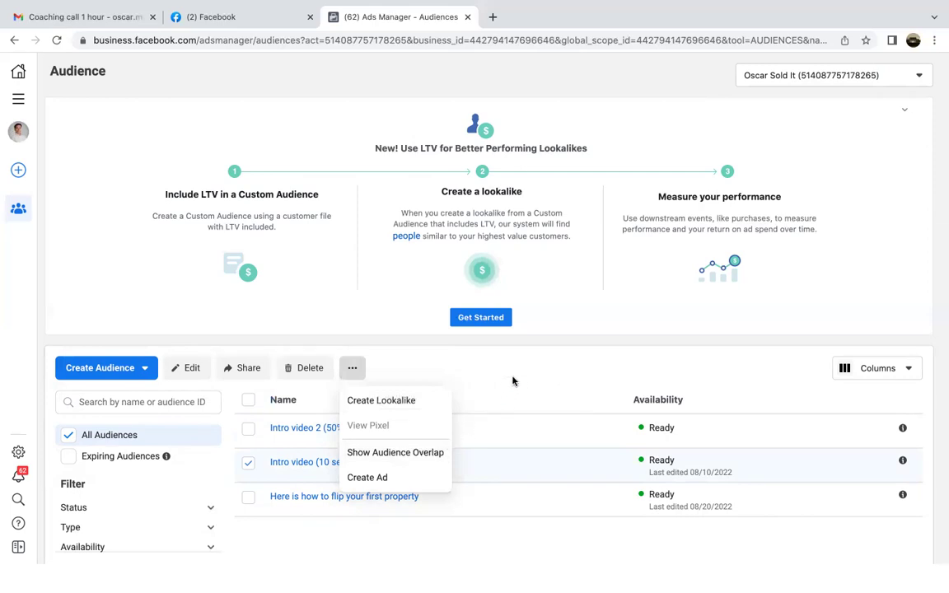
pyautogui.click(533, 376)
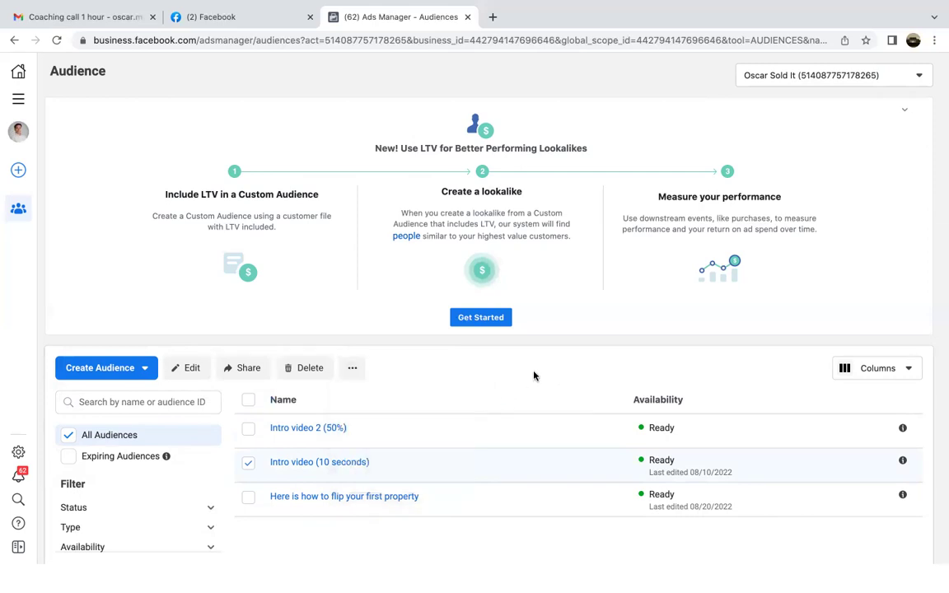
pyautogui.click(248, 462)
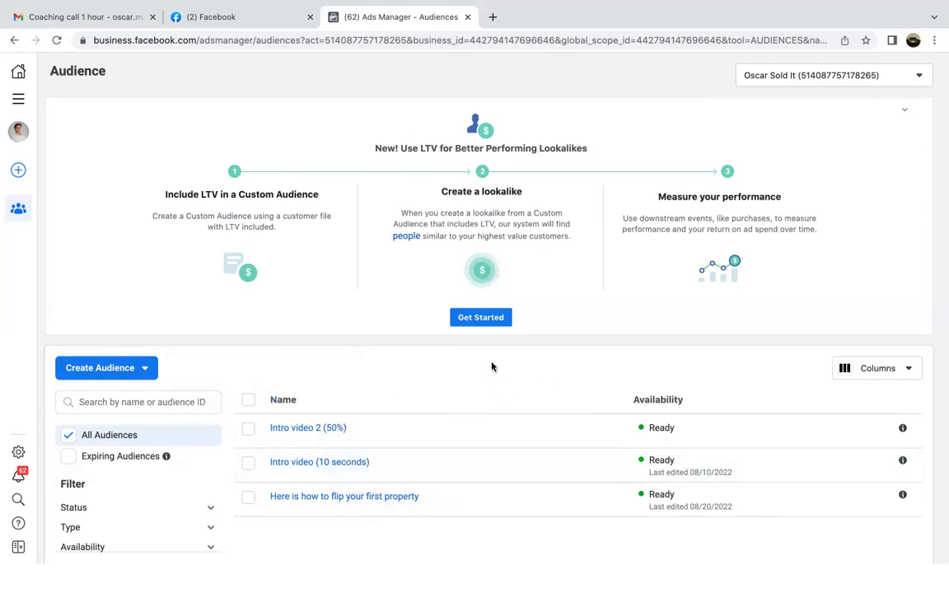